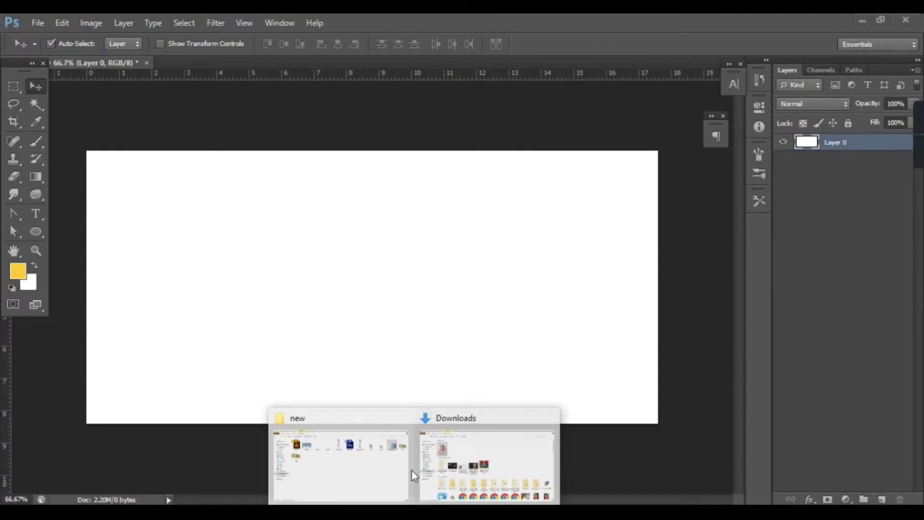
Drag the close-up-beautiful-woman-portrait photo from Downloads into Photoshop as a placed layer on the canvas.
left_click(455, 471)
left_click_drag(162, 166, 382, 502)
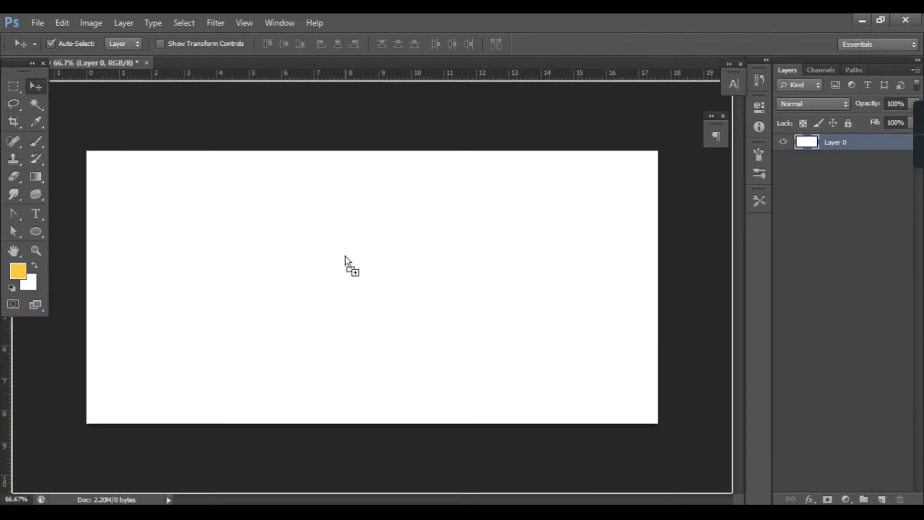
left_click_drag(383, 502, 348, 261)
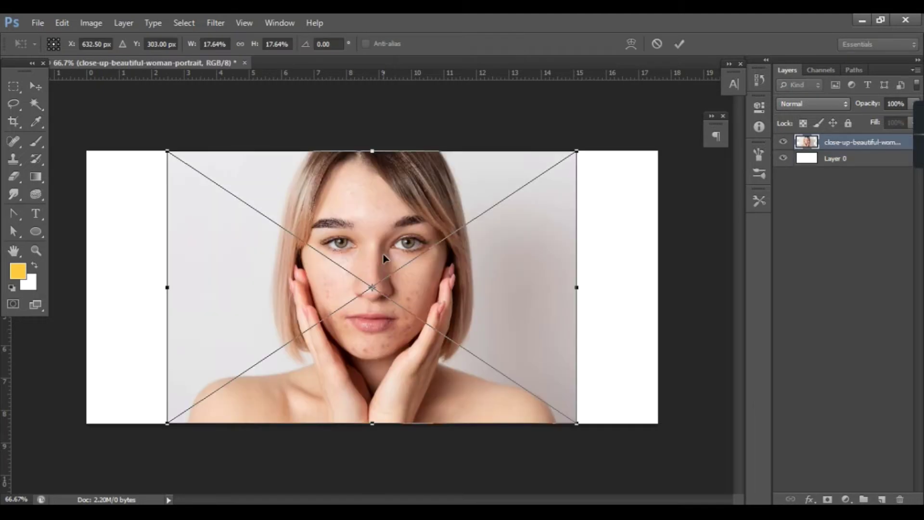
Commit the placed portrait, then zoom in and back out to check it.
double_click(417, 299)
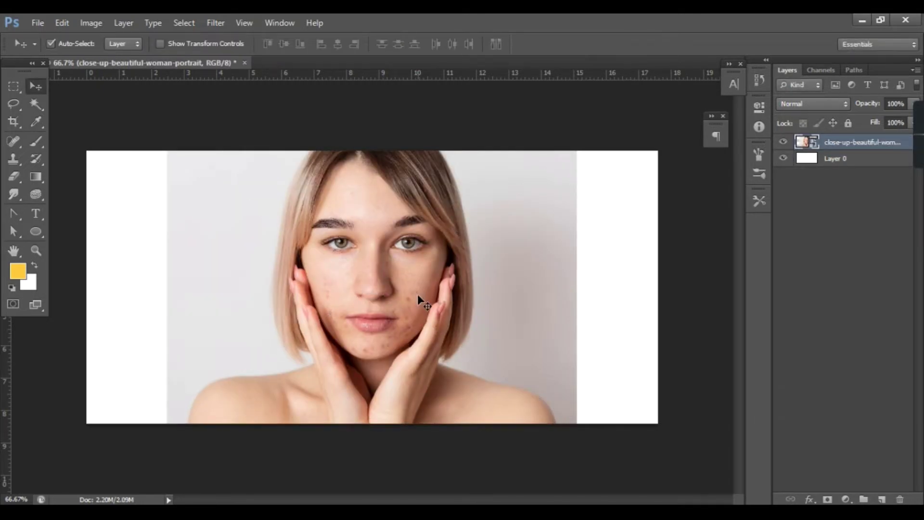
key("ctrl+plus")
key("ctrl+plus")
key("ctrl+minus")
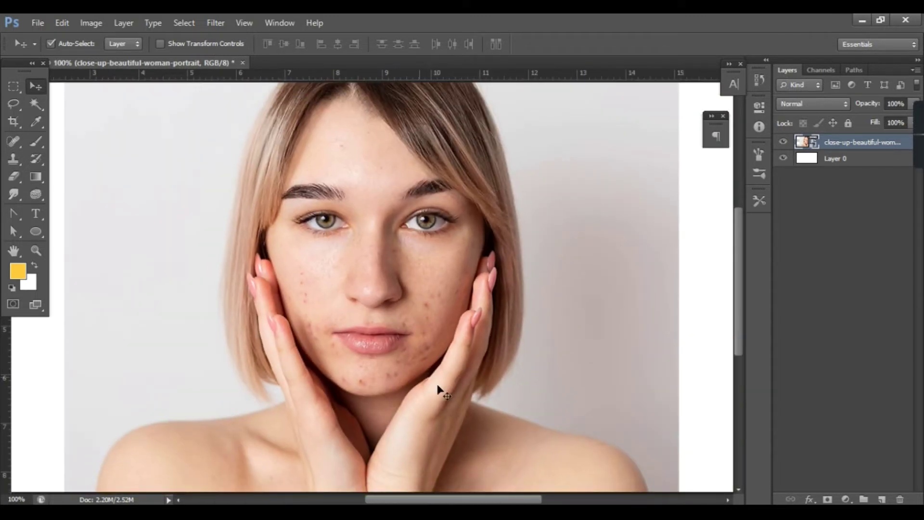
Select the Spot Healing Brush Tool in Content-Aware mode.
left_click(40, 142)
left_click(16, 161)
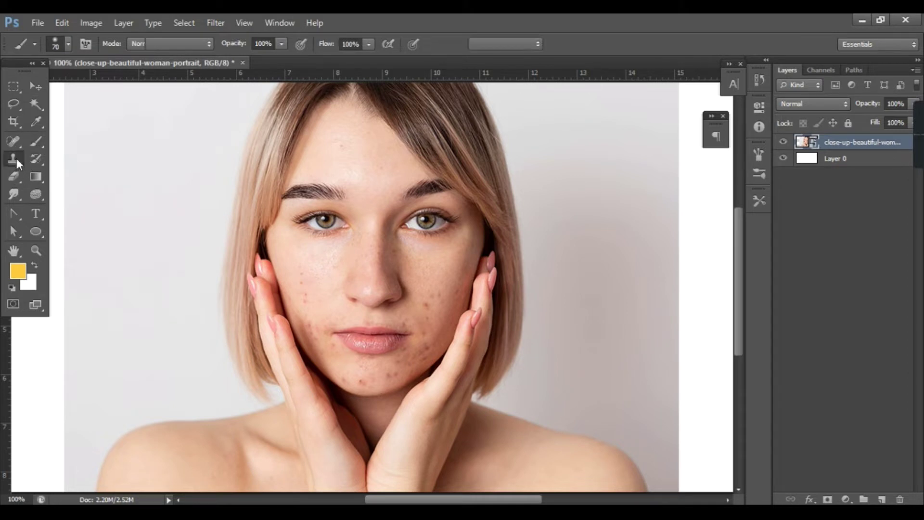
left_click(13, 144)
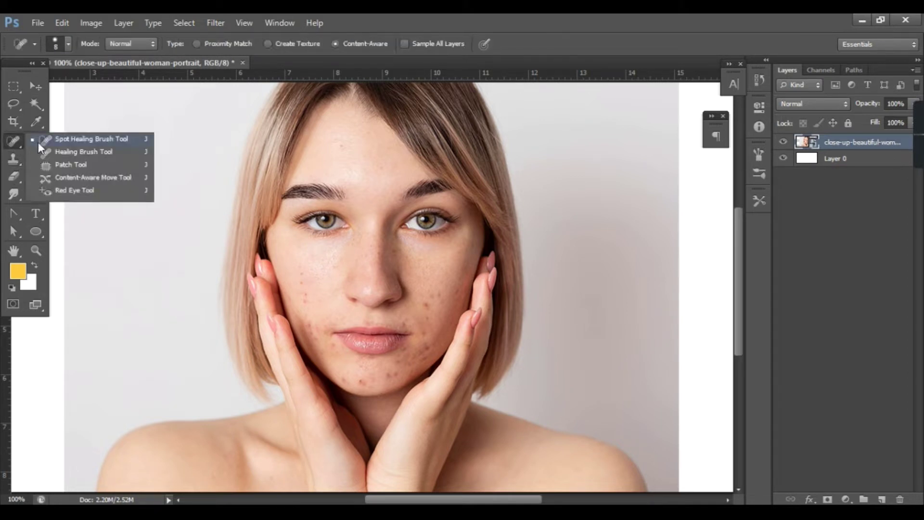
left_click(117, 139)
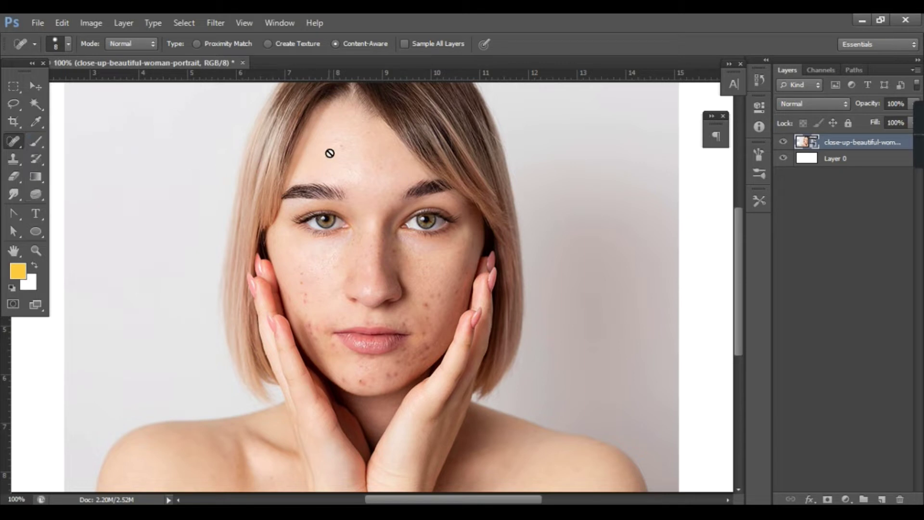
Rasterize the portrait layer, zoom to 200% on the face, and set the healing brush to 10.
right_click(851, 144)
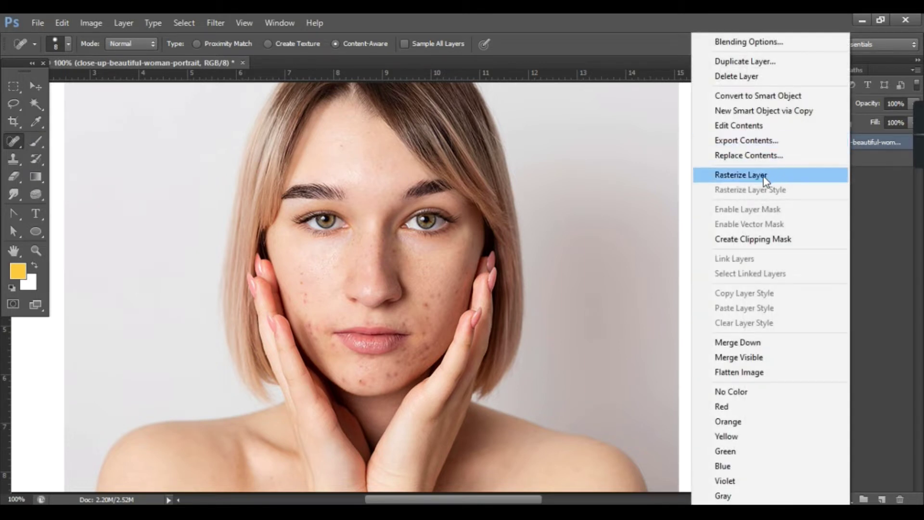
left_click(743, 176)
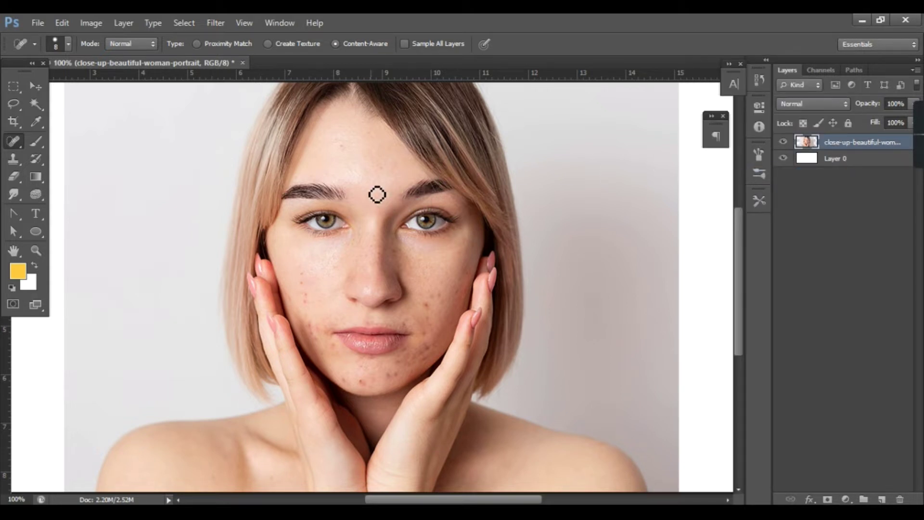
key("ctrl+plus")
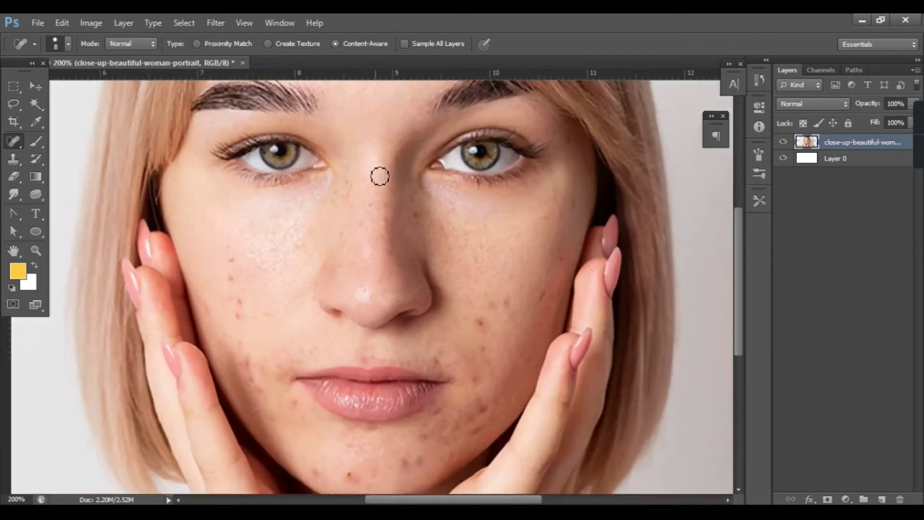
scroll(399, 183, "up", 1)
scroll(423, 195, "up", 2)
scroll(420, 198, "up", 1)
key("bracketright")
key("bracketright")
key("bracketright")
key("bracketleft")
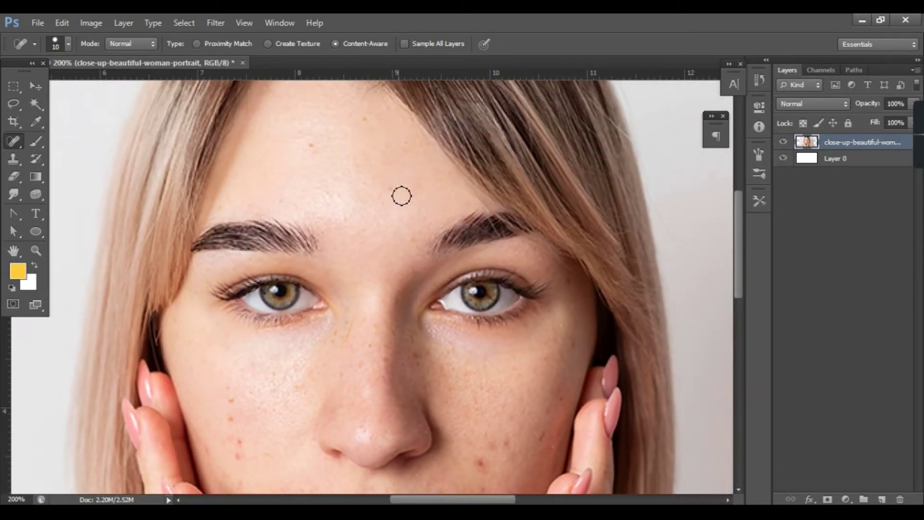
Heal the blemishes on the forehead and the left cheek, including the red spot.
left_click(393, 192)
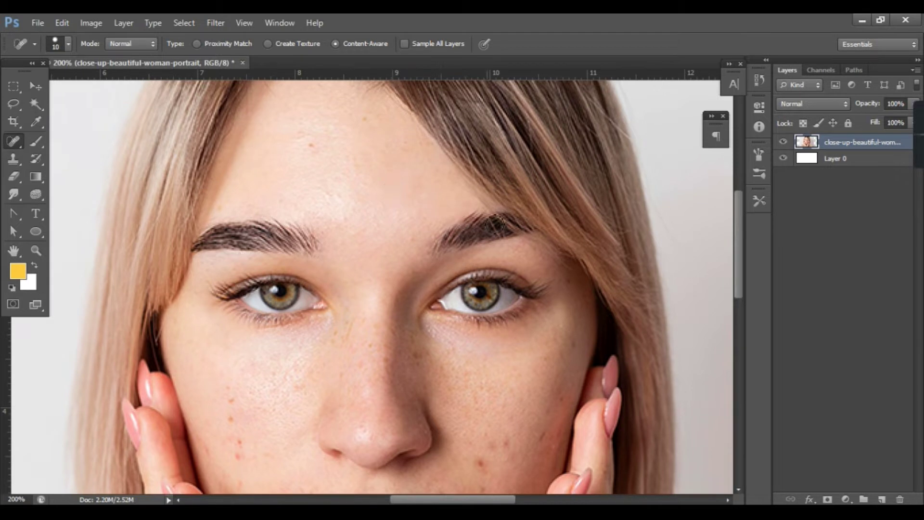
left_click(311, 147)
scroll(422, 255, "down", 2)
scroll(423, 268, "down", 2)
scroll(423, 268, "down", 2)
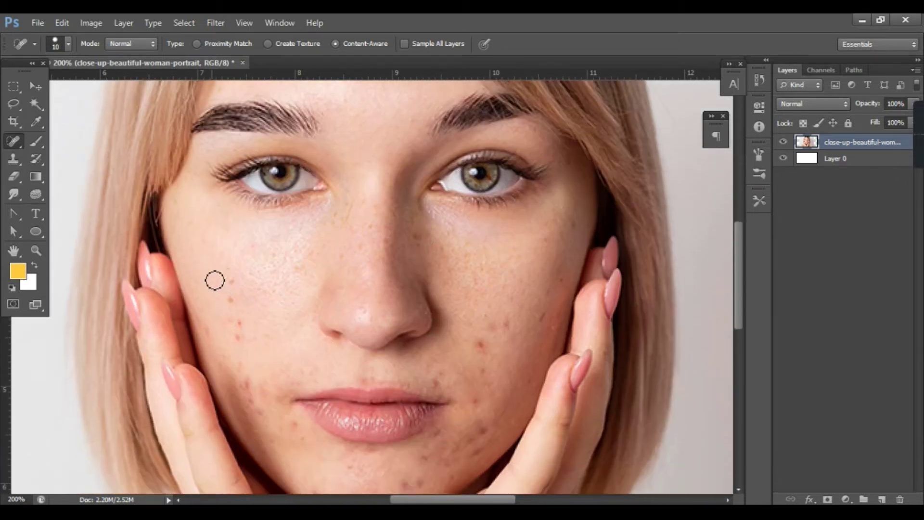
left_click(229, 280)
left_click(227, 264)
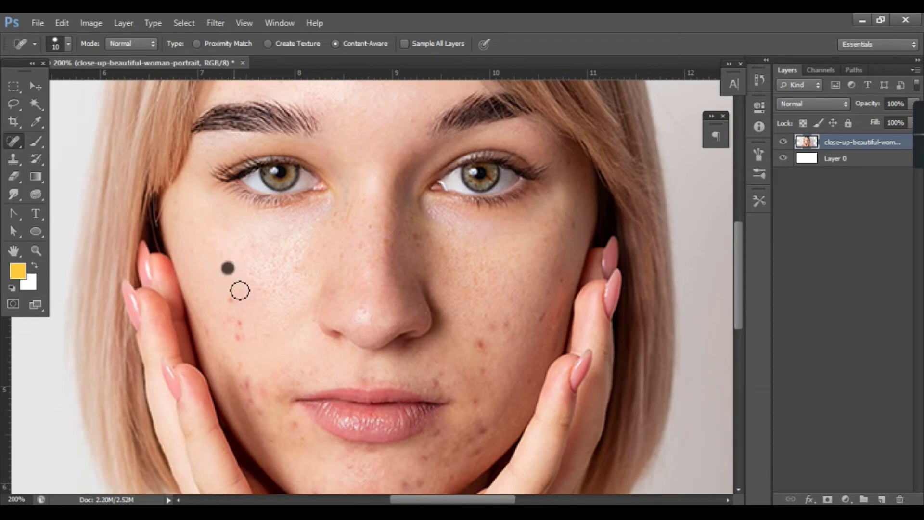
left_click(240, 325)
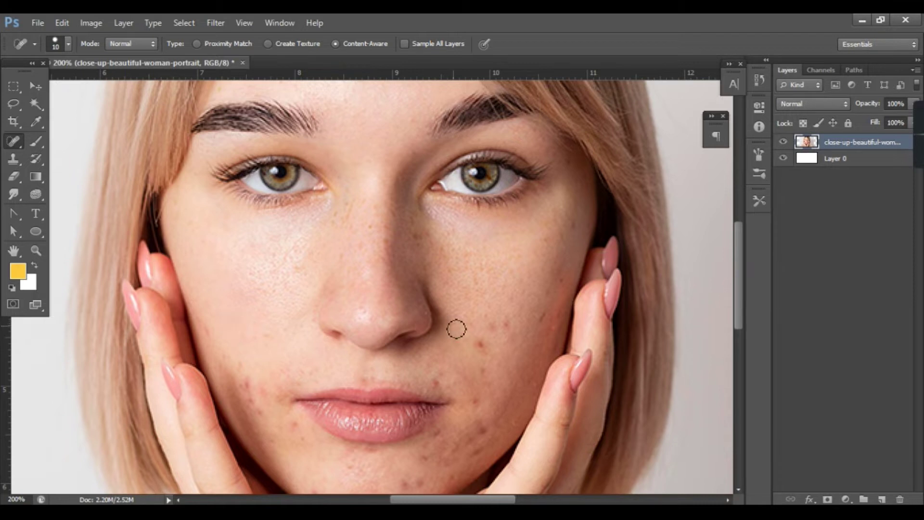
Heal the right-cheek, right lip corner and chin blemishes, resizing the brush between 8 and 15.
scroll(498, 350, "down", 1)
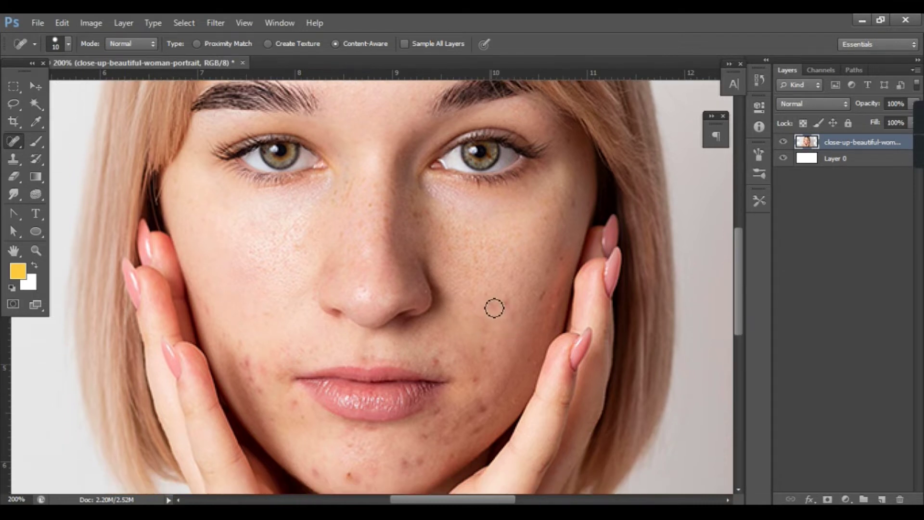
key("bracketright")
left_click(484, 326)
left_click(544, 296)
key("bracketleft")
key("bracketleft")
key("bracketleft")
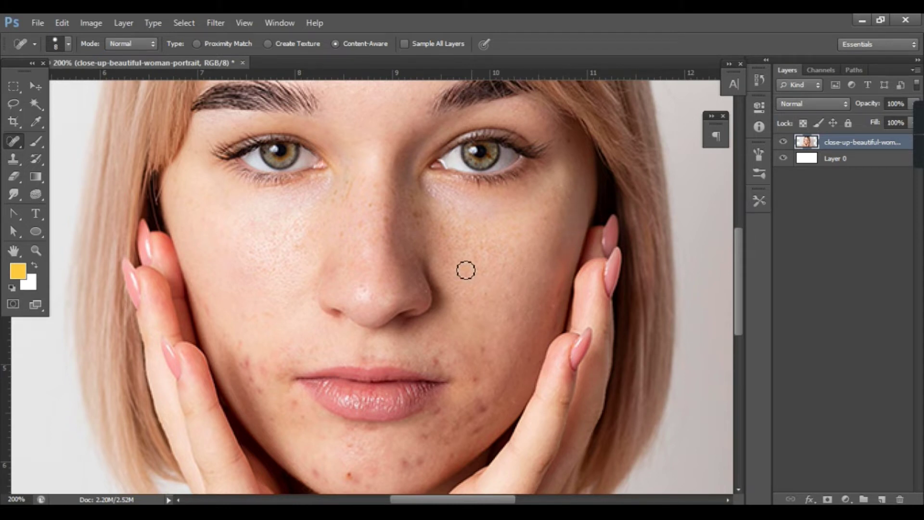
scroll(264, 380, "down", 2)
key("bracketright")
left_click(436, 330)
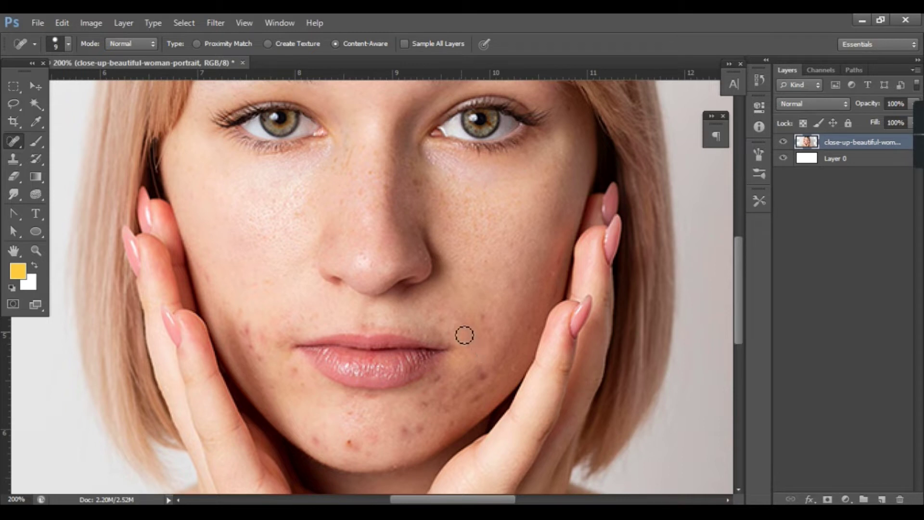
left_click(482, 376)
key("bracketright")
left_click(457, 398)
key("bracketleft")
key("bracketleft")
key("bracketleft")
Heal the remaining chin, left-cheek and upper-lip blemishes with a size-9 brush.
left_click(475, 400)
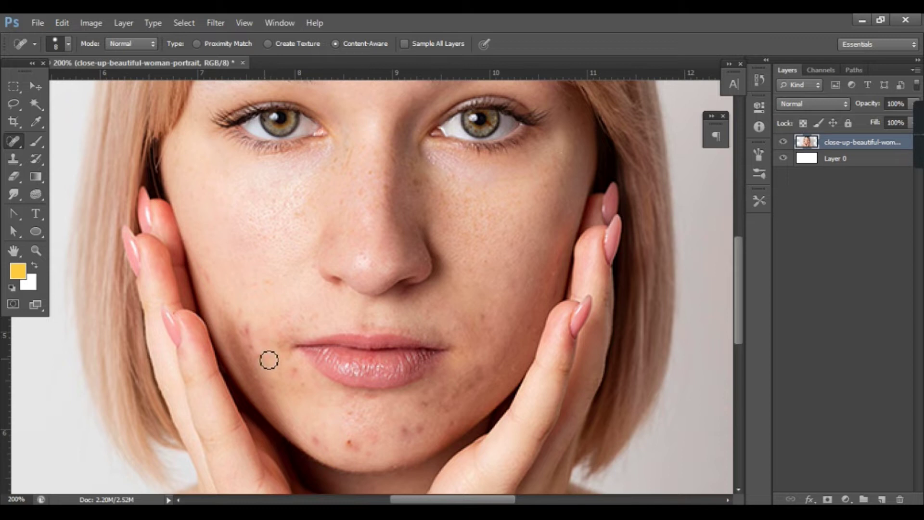
left_click(247, 328)
left_click(243, 320)
left_click(313, 443)
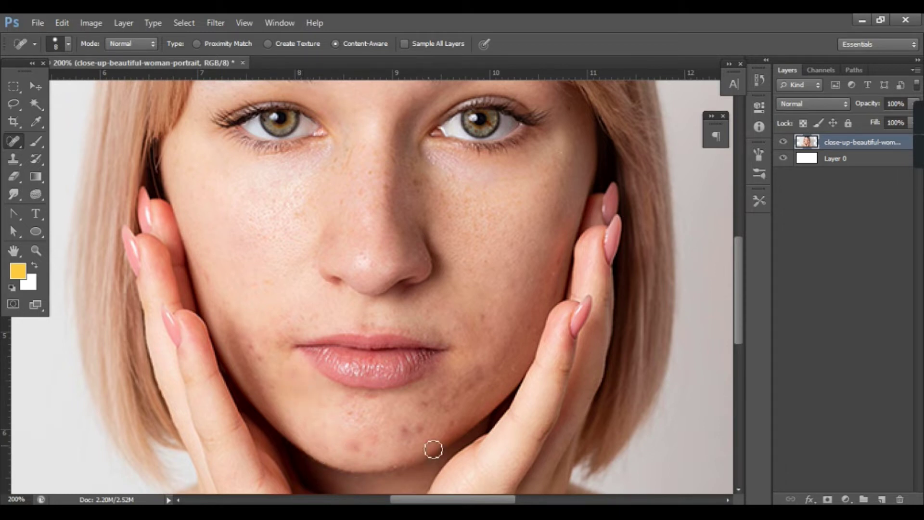
left_click(417, 435)
left_click(366, 451)
key("bracketright")
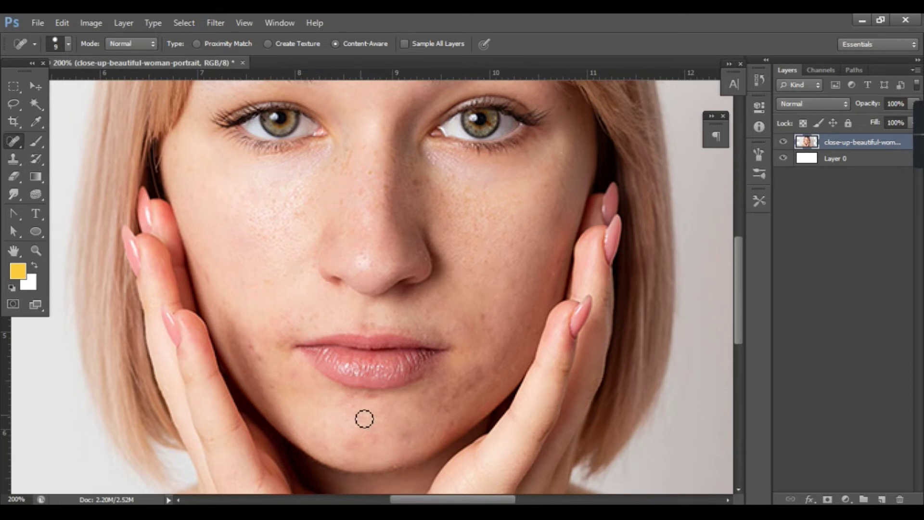
left_click(353, 404)
left_click(452, 423)
left_click(253, 346)
left_click(311, 319)
Heal the spots along the nose bridge and nose, the upper left cheek and a chin spot.
scroll(457, 217, "up", 2)
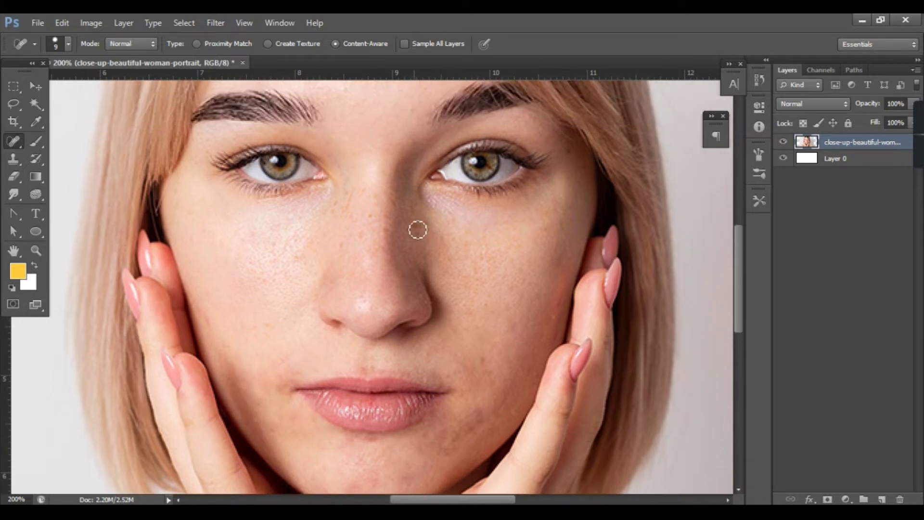
left_click(427, 218)
left_click(347, 198)
left_click_drag(341, 211, 345, 213)
left_click(365, 192)
left_click(374, 221)
left_click(361, 234)
left_click(191, 213)
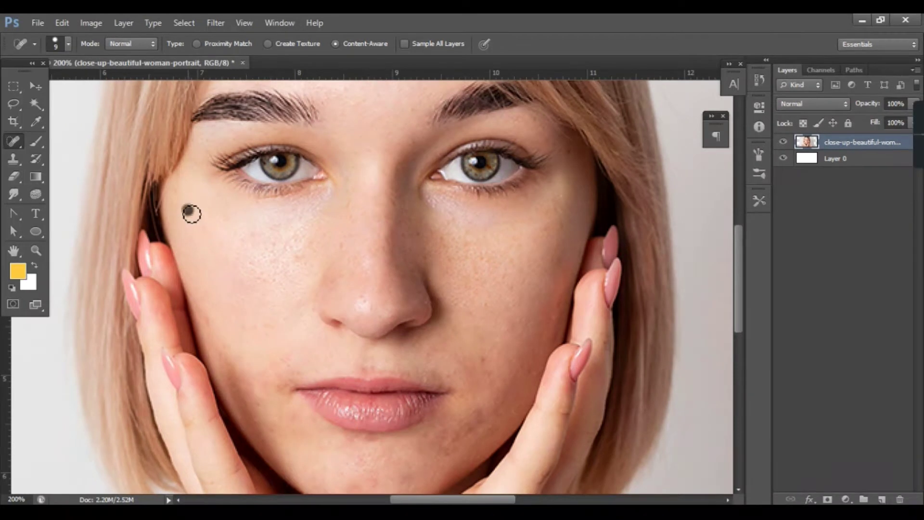
left_click(176, 192)
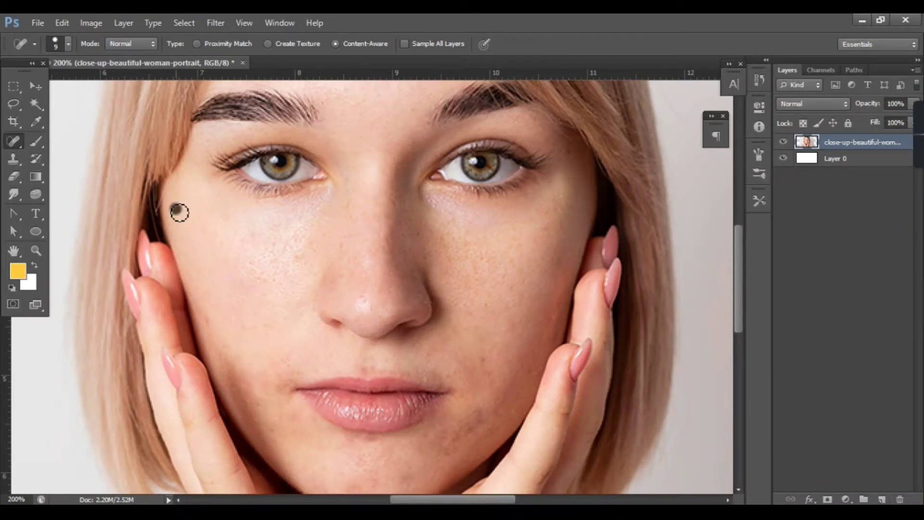
left_click(488, 372)
Zoom in on the cheek skin, then out to 66.67% to review the whole portrait.
scroll(511, 453, "down", 2)
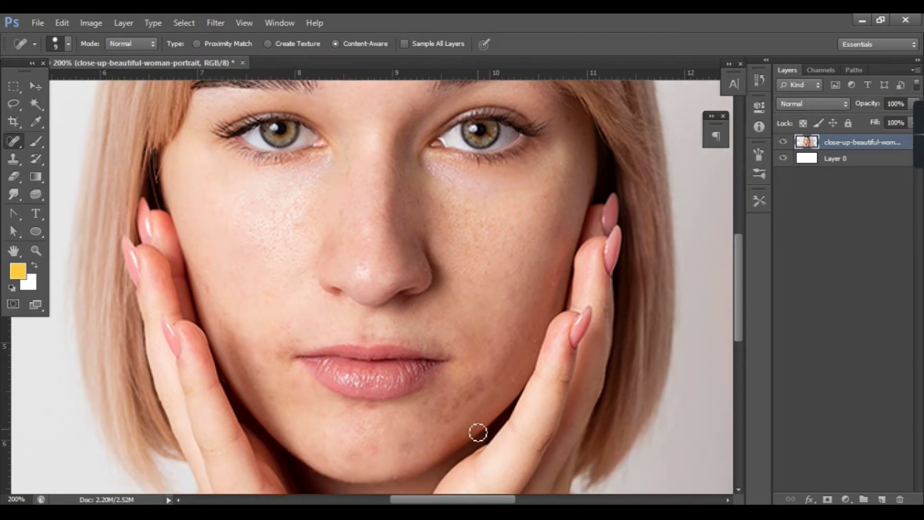
key("ctrl+minus")
key("ctrl+plus")
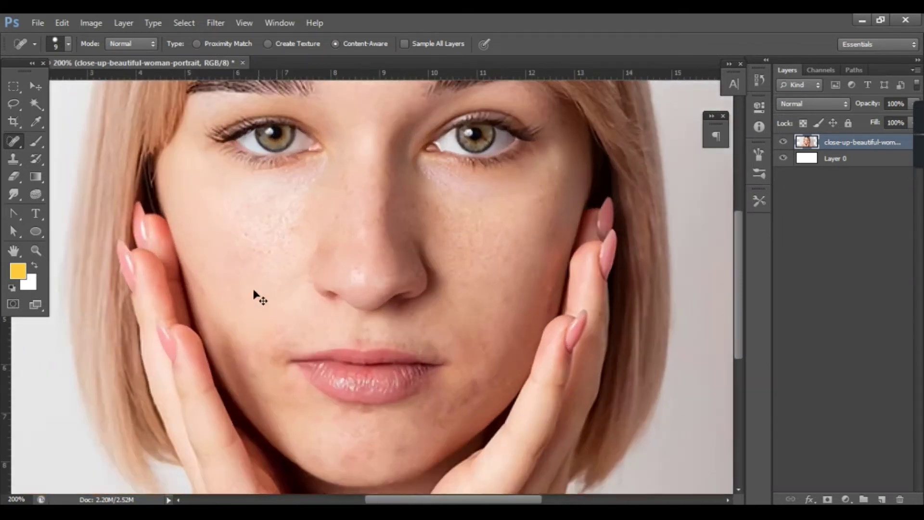
key("ctrl+plus")
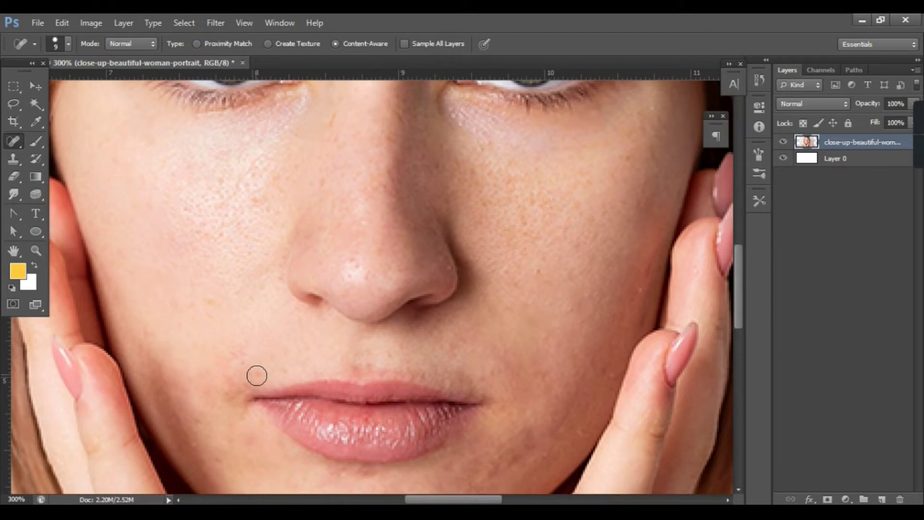
key("ctrl+minus")
key("ctrl+minus")
key("ctrl+minus")
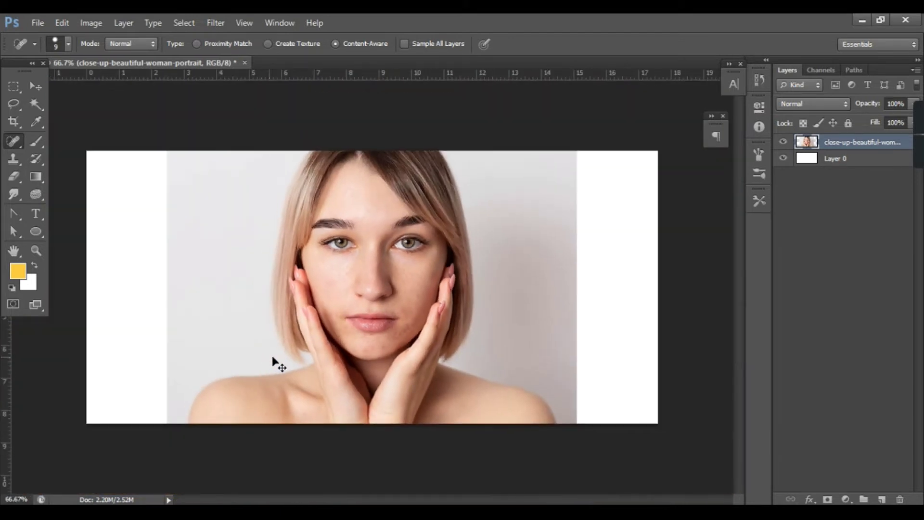
Zoom back in and heal the last two chin spots with a size-20 healing brush.
key("ctrl+plus")
key("ctrl+plus")
key("ctrl+minus")
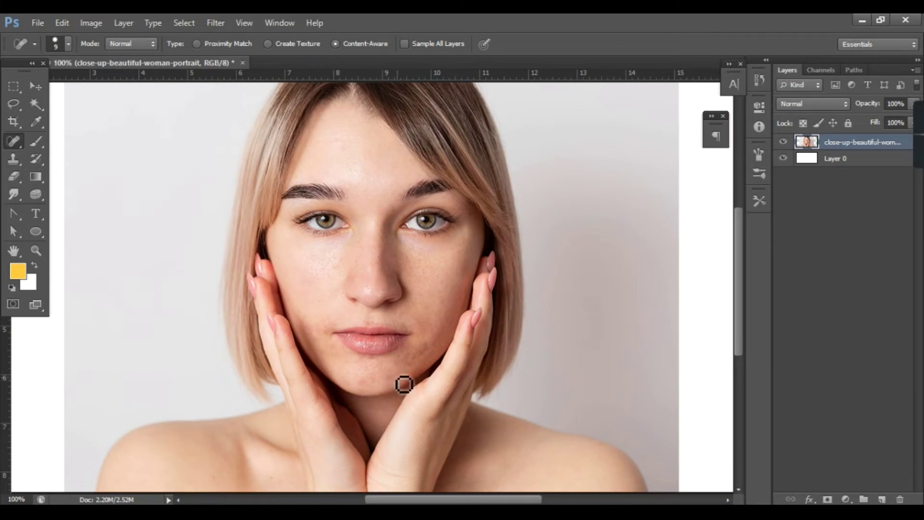
key("bracketright")
left_click(394, 382)
left_click(362, 378)
Switch to the Brush tool with foreground colour f6cac1 sampled from her cheek.
left_click(40, 142)
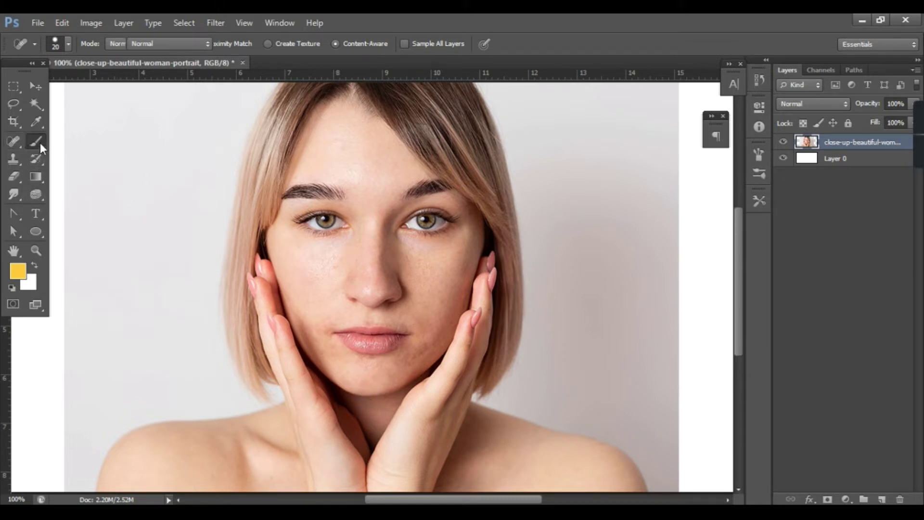
left_click(19, 273)
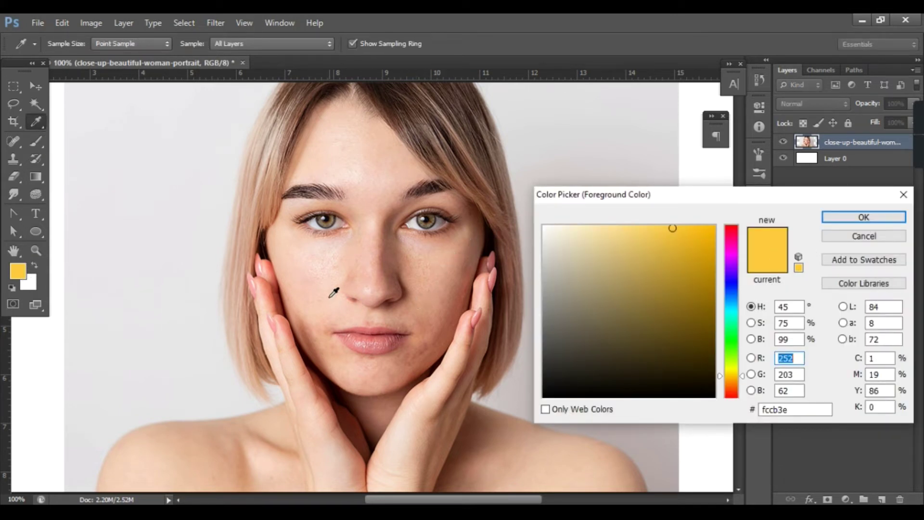
left_click(313, 279)
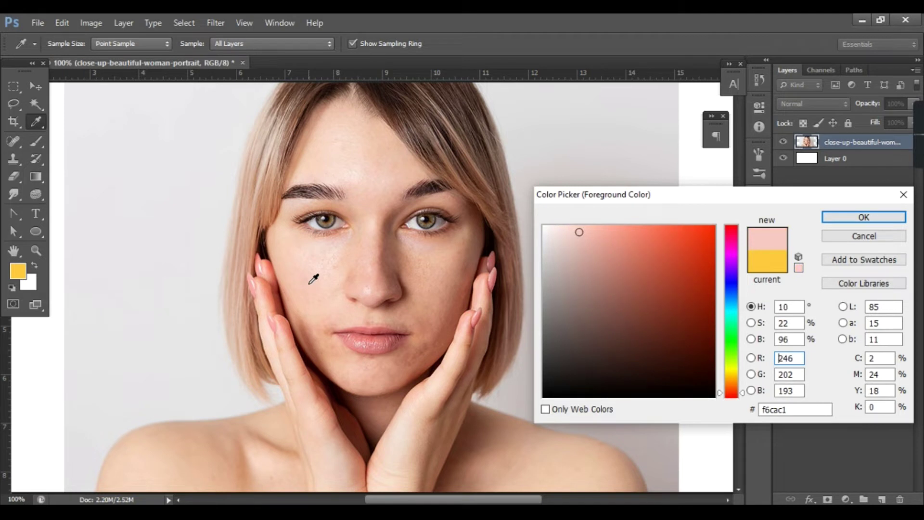
left_click(844, 218)
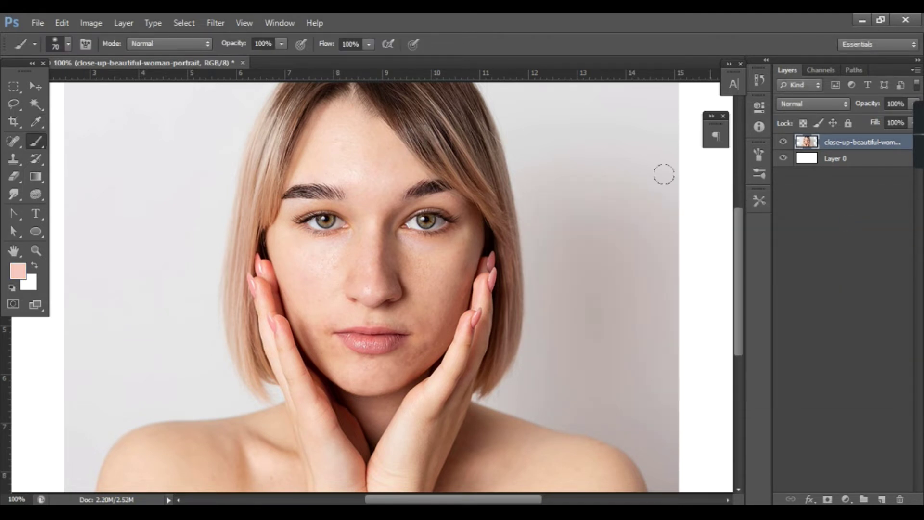
left_click(282, 44)
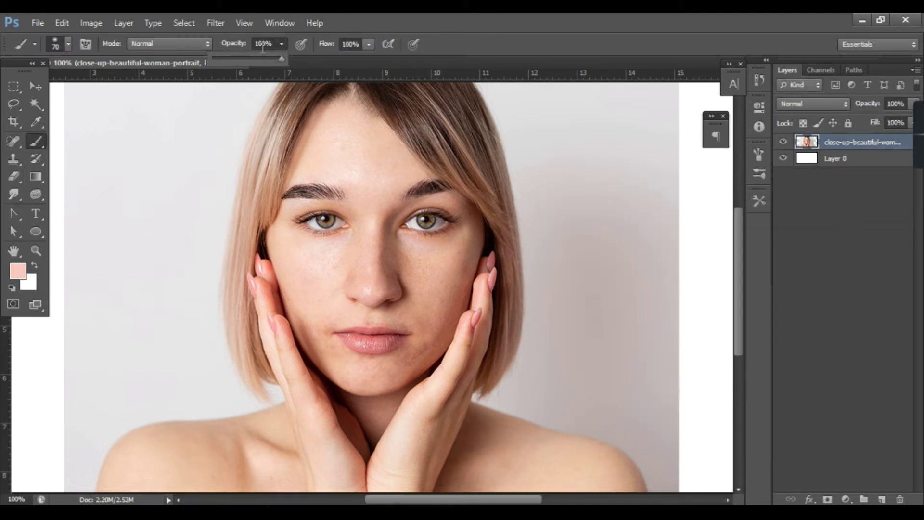
Set brush opacity to 10%, zoom to 200%, and paint a faint skin-tone stroke down the cheek.
left_click(265, 44)
type("10")
key("Return")
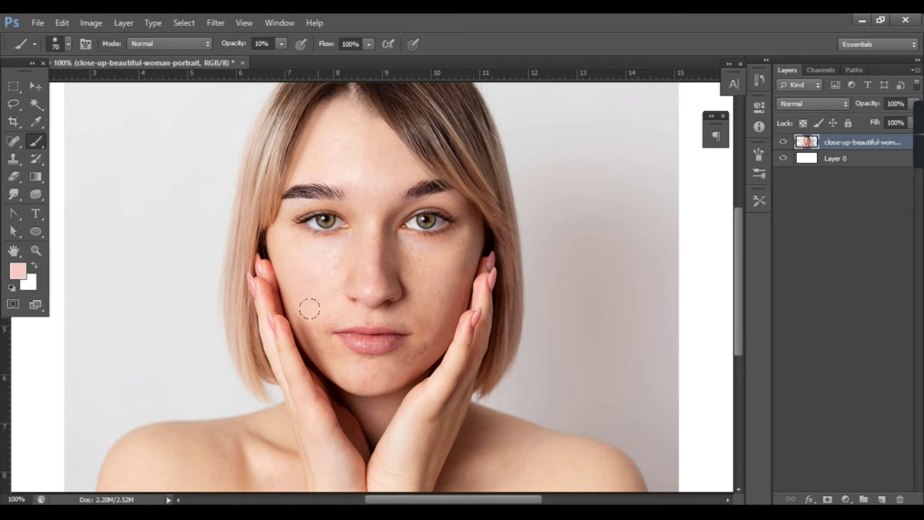
key("ctrl+plus")
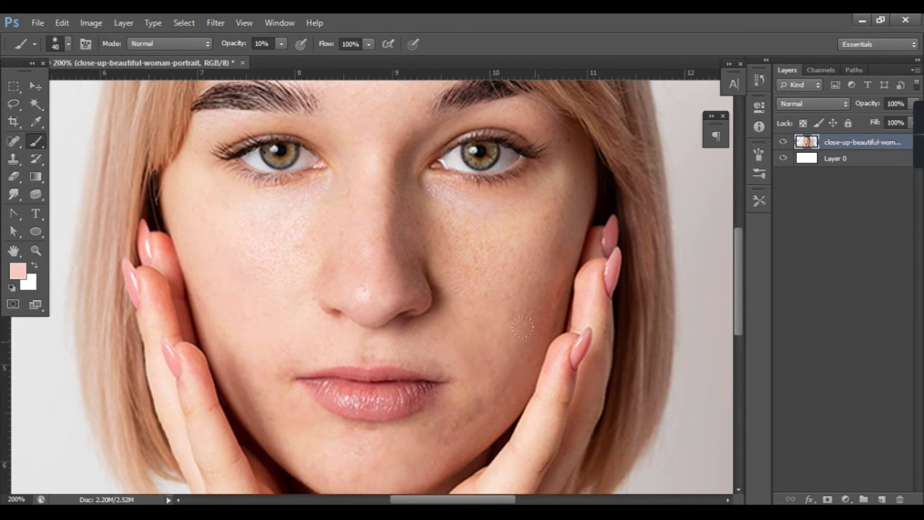
left_click_drag(526, 218, 506, 346)
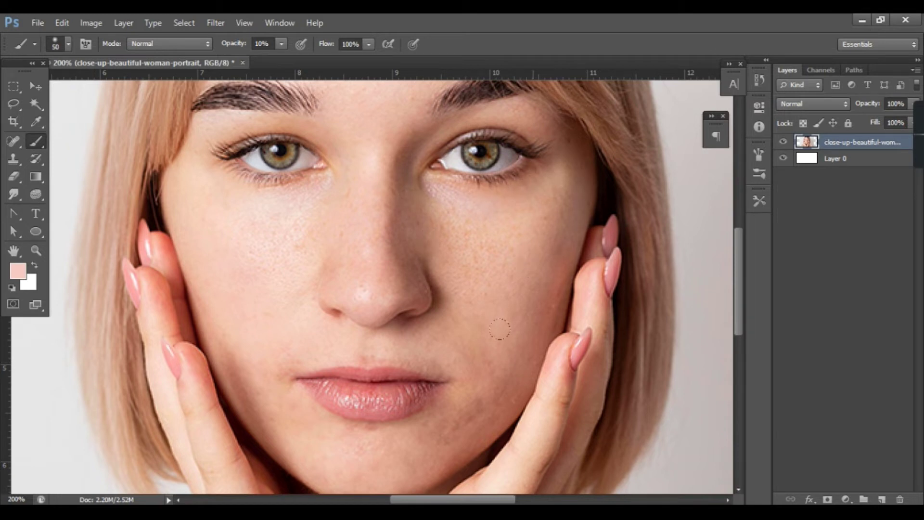
Paint faint skin tone over the forehead up to the hairline, undoing the stroke over the eye.
scroll(463, 272, "up", 2)
scroll(463, 272, "up", 3)
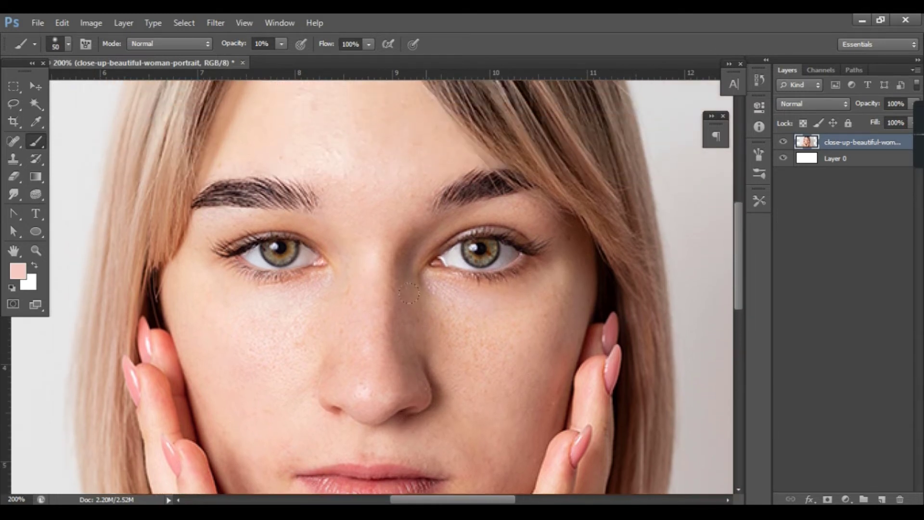
scroll(366, 244, "up", 3)
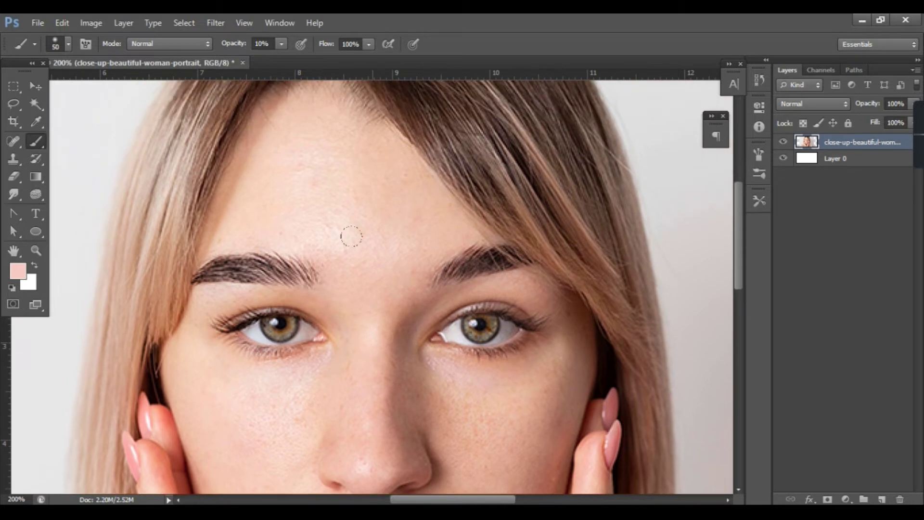
left_click_drag(177, 221, 308, 78)
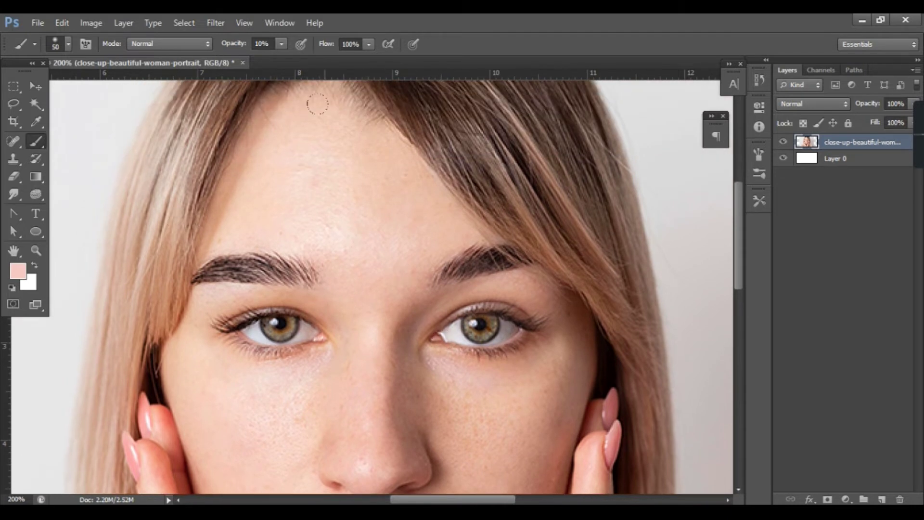
left_click_drag(427, 234, 553, 303)
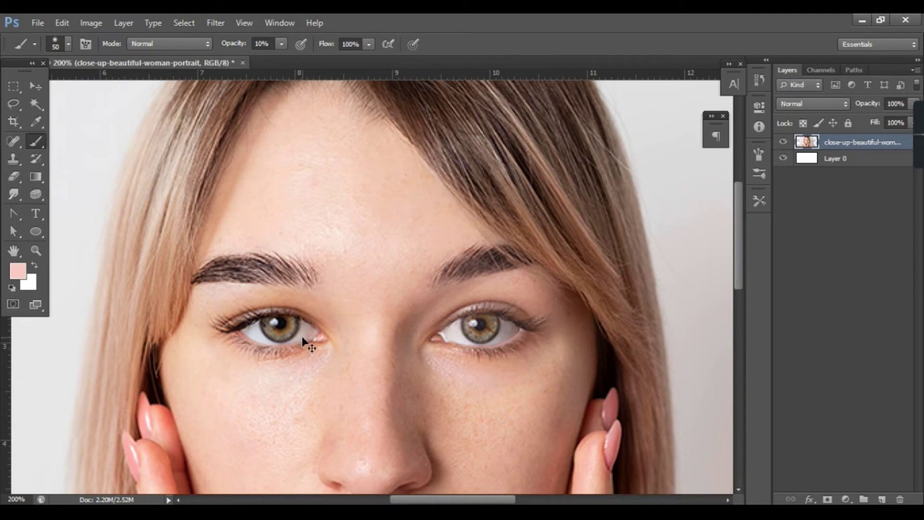
key("ctrl+z")
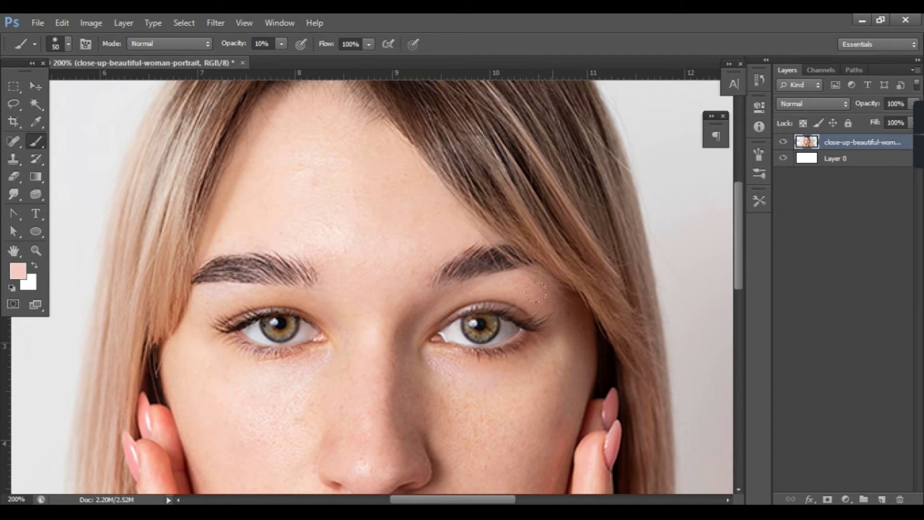
Scroll around the face, zooming out to 100% and back to 200% to review the skin.
scroll(565, 411, "down", 1)
scroll(564, 411, "down", 4)
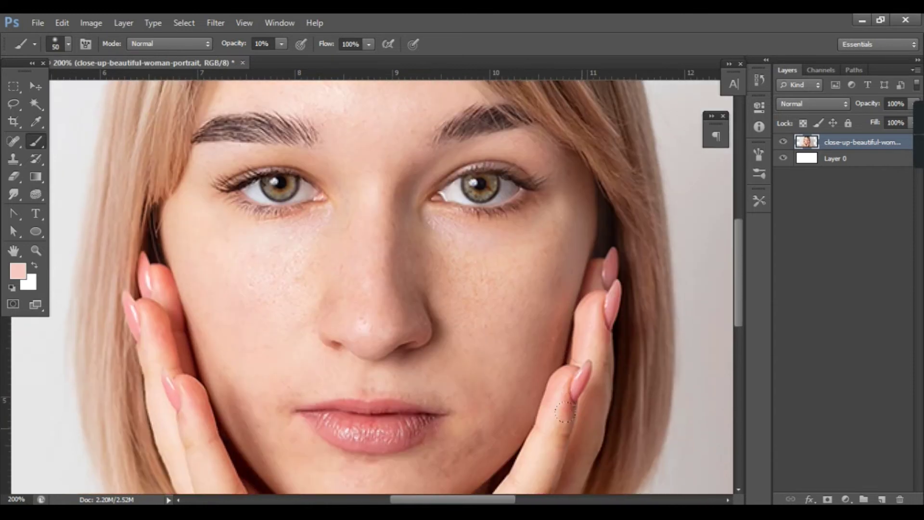
scroll(564, 411, "down", 3)
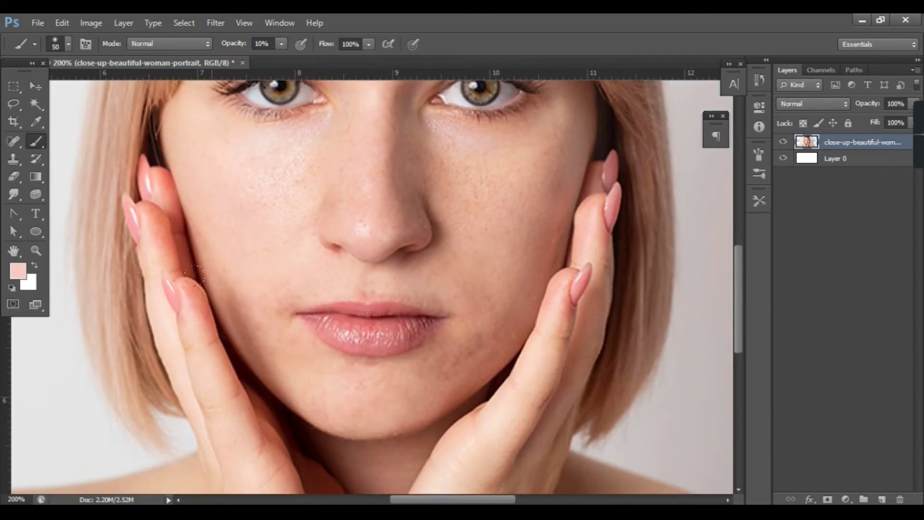
scroll(318, 433, "down", 1)
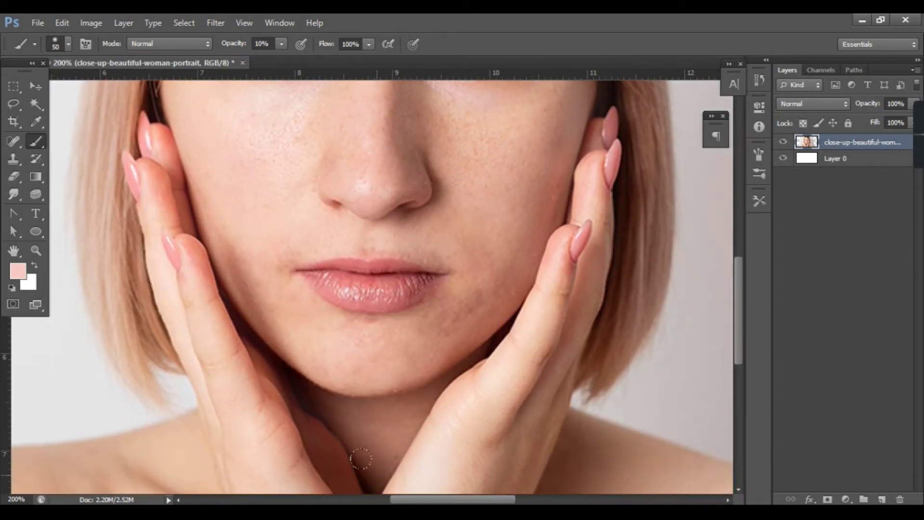
scroll(387, 428, "down", 2)
scroll(453, 412, "up", 1)
scroll(453, 413, "up", 2)
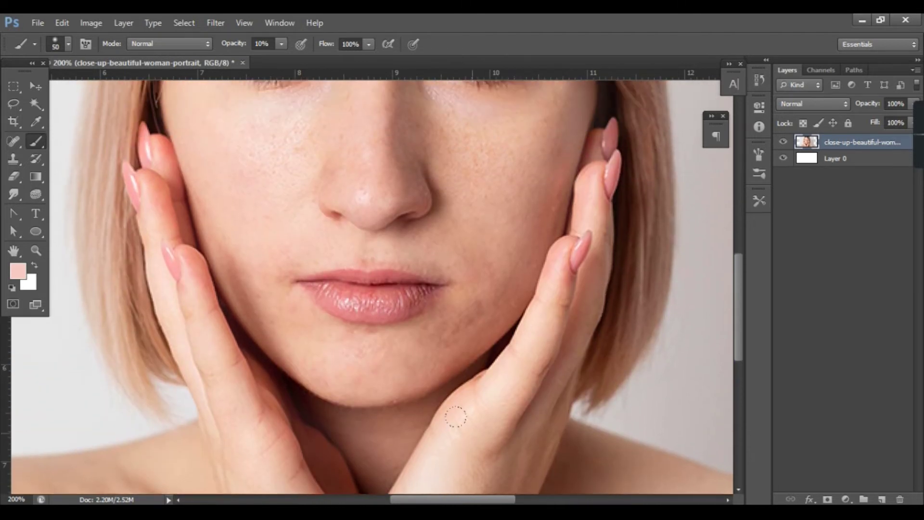
key("ctrl+minus")
scroll(450, 403, "up", 1)
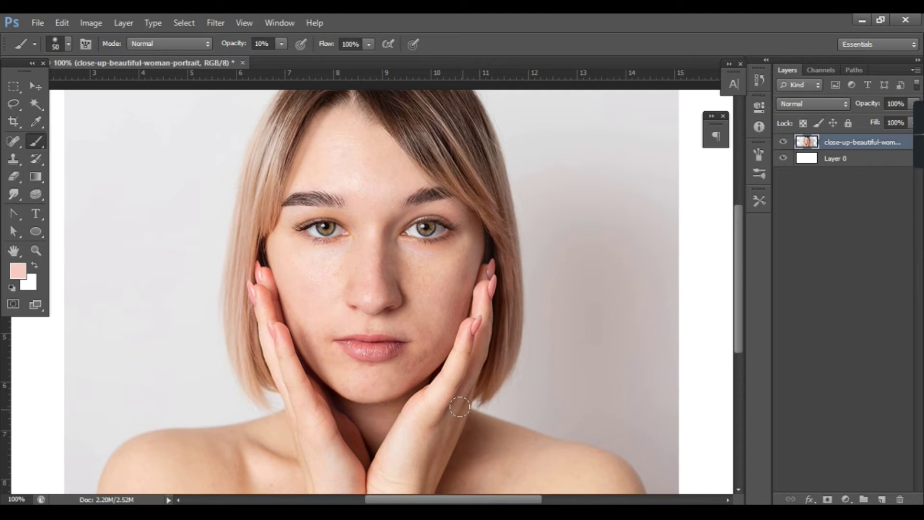
scroll(459, 407, "up", 1)
scroll(459, 407, "down", 1)
key("ctrl+plus")
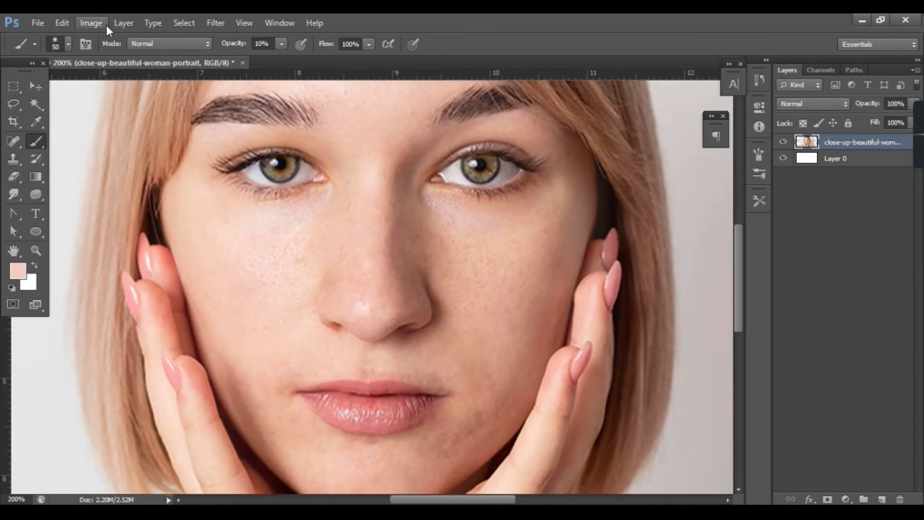
Preview Surface Blur at radius 5, threshold 15, cancel it, and return to the Brush at 100%.
left_click(215, 23)
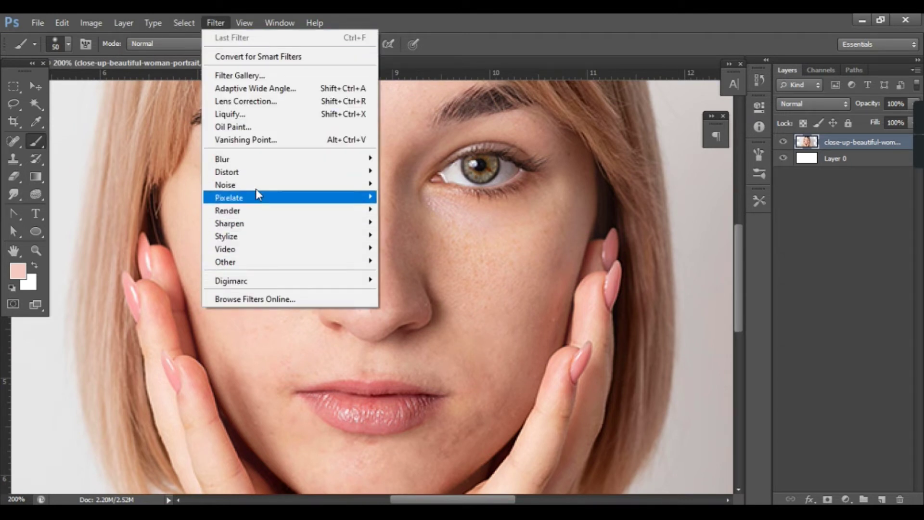
mouse_move(238, 158)
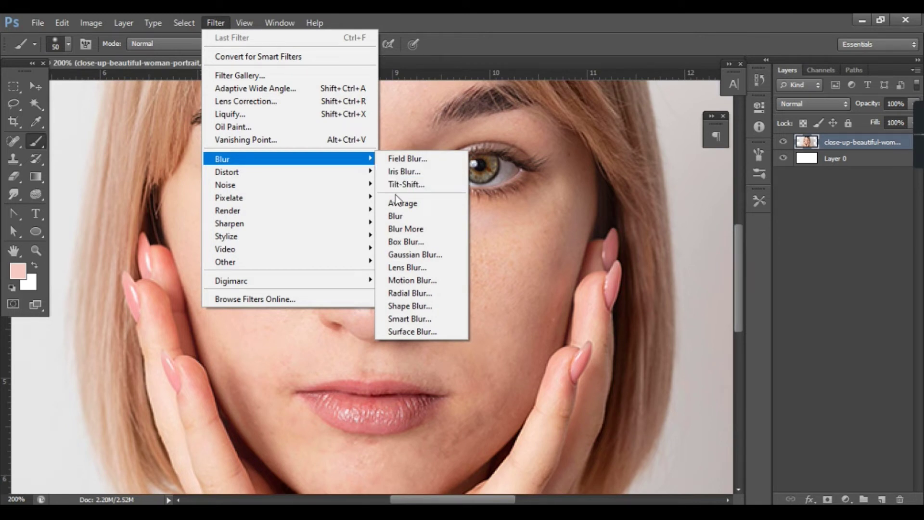
left_click(413, 332)
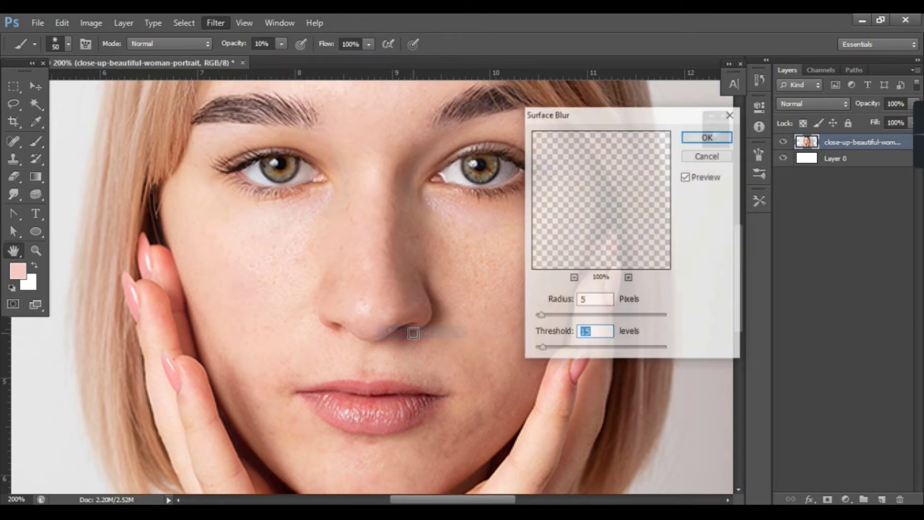
left_click(701, 156)
key("b")
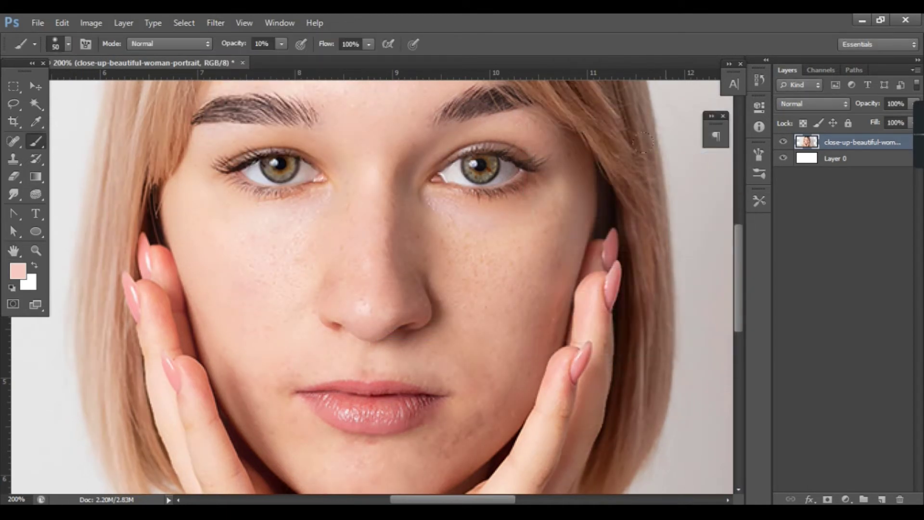
key("ctrl+minus")
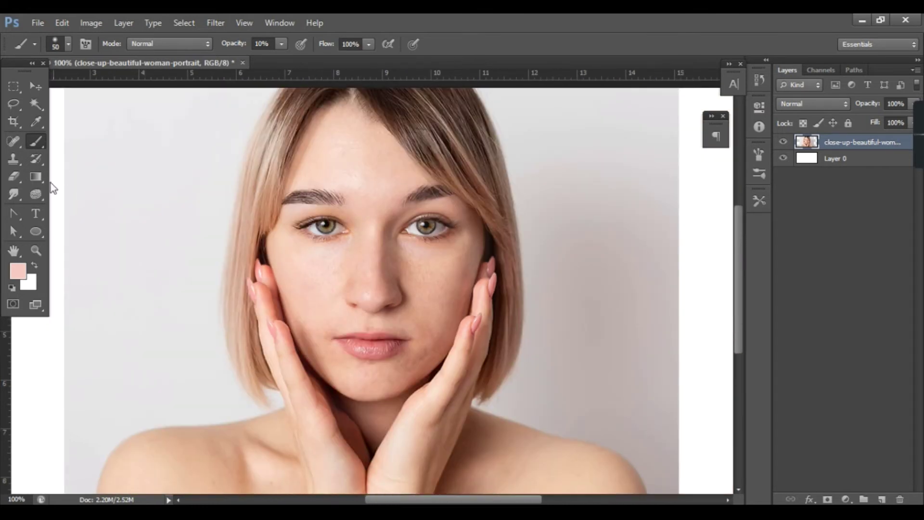
left_click(34, 102)
Quick-select the facial skin starting from the left cheek, then zoom to 200% on the face.
right_click(33, 100)
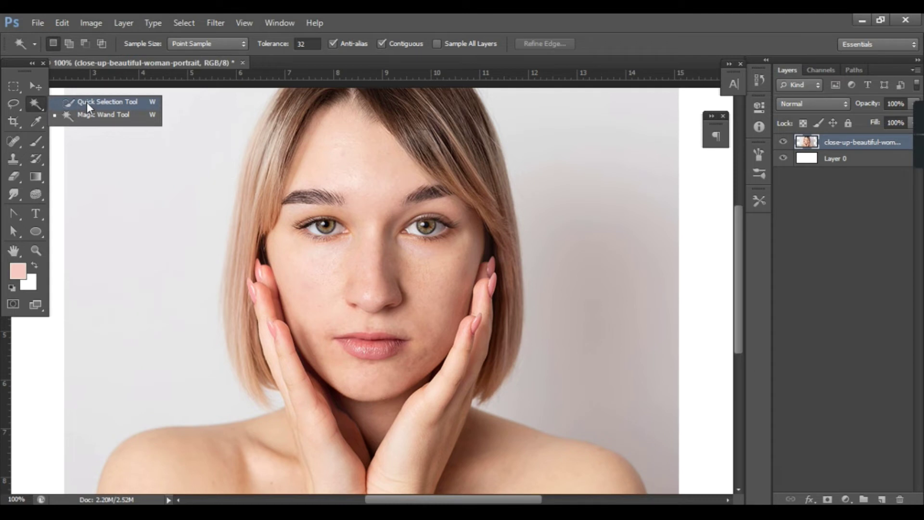
left_click(87, 102)
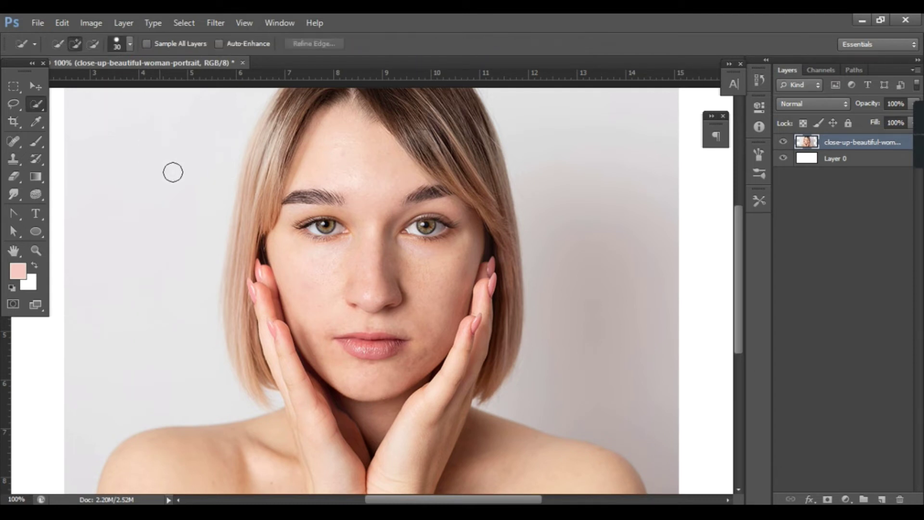
mouse_move(299, 272)
left_mouse_down()
mouse_move(292, 213)
mouse_move(326, 137)
mouse_move(418, 262)
mouse_move(416, 295)
mouse_move(406, 289)
left_mouse_up()
key("ctrl+plus")
scroll(395, 284, "up", 2)
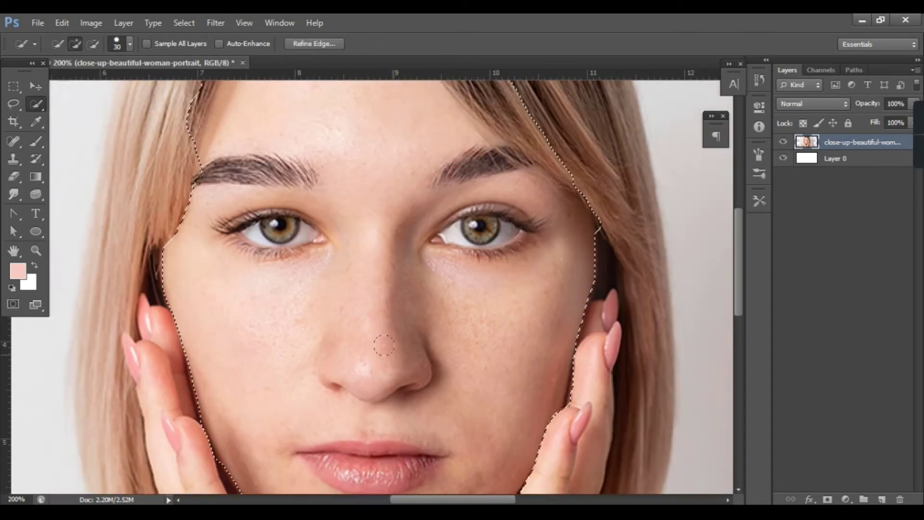
scroll(395, 299, "up", 4)
scroll(383, 352, "up", 3)
scroll(535, 303, "up", 1)
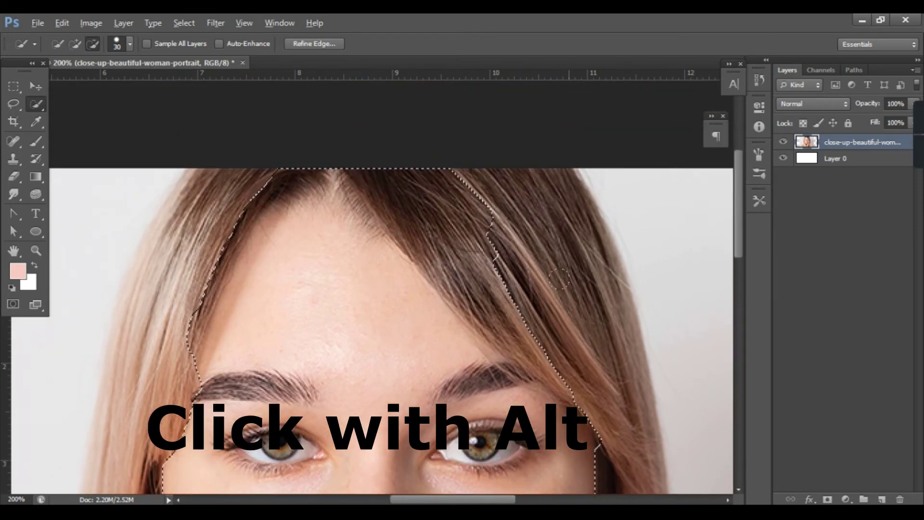
Subtract the hair strands near the parting and the hand and chin edge from the selection.
mouse_move(486, 255)
left_mouse_down()
mouse_move(462, 220)
mouse_move(502, 308)
left_mouse_up()
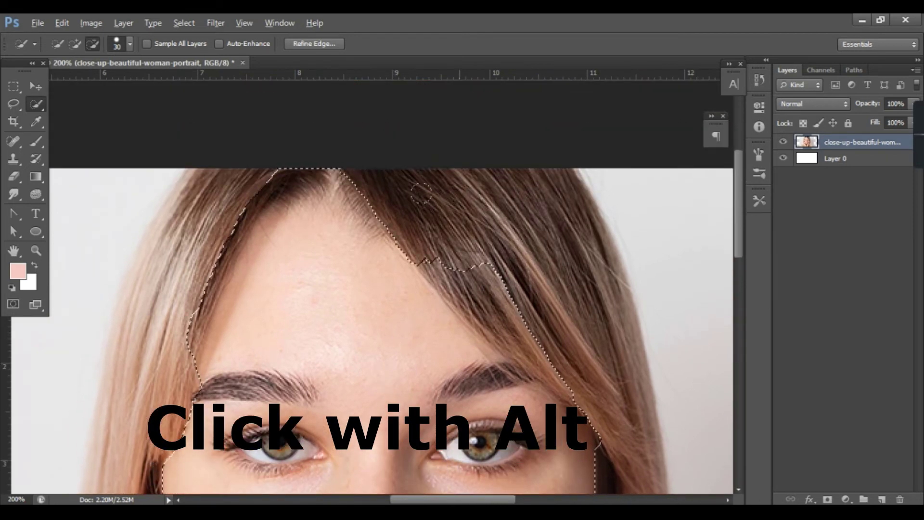
scroll(502, 306, "down", 4)
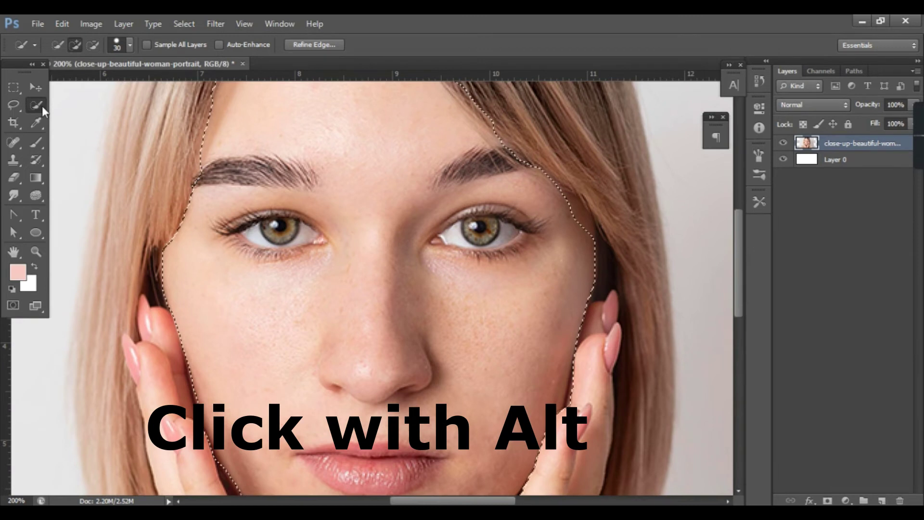
scroll(445, 336, "up", 1)
scroll(445, 336, "up", 1)
scroll(445, 336, "down", 1)
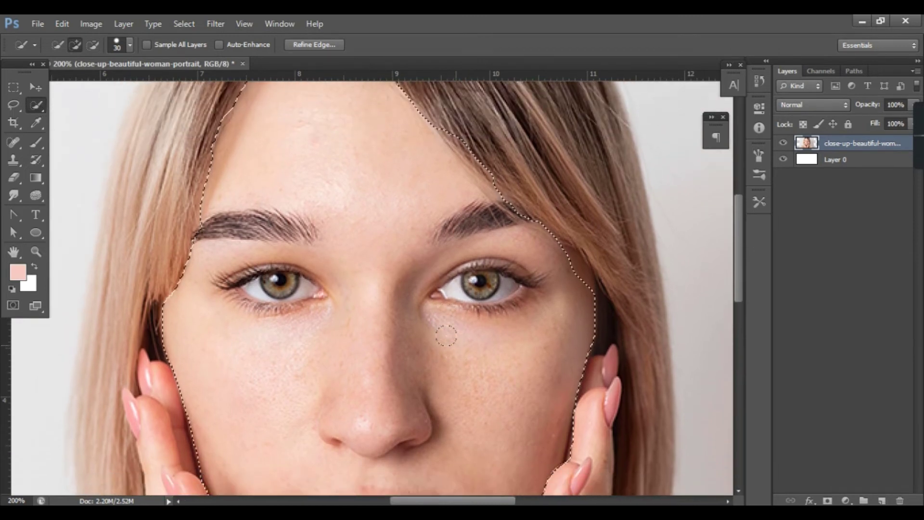
scroll(445, 335, "down", 1)
scroll(445, 336, "down", 2)
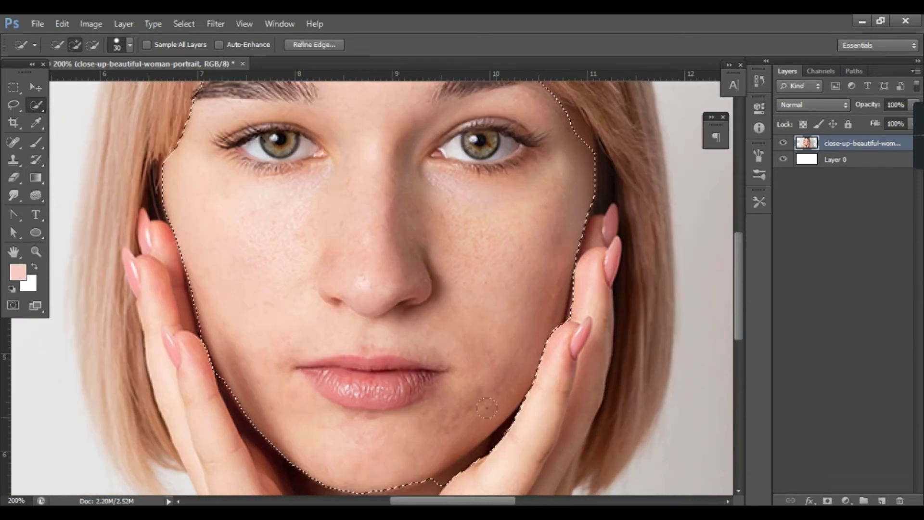
scroll(445, 335, "down", 1)
mouse_move(481, 419)
left_mouse_down()
mouse_move(440, 447)
mouse_move(501, 380)
left_mouse_up()
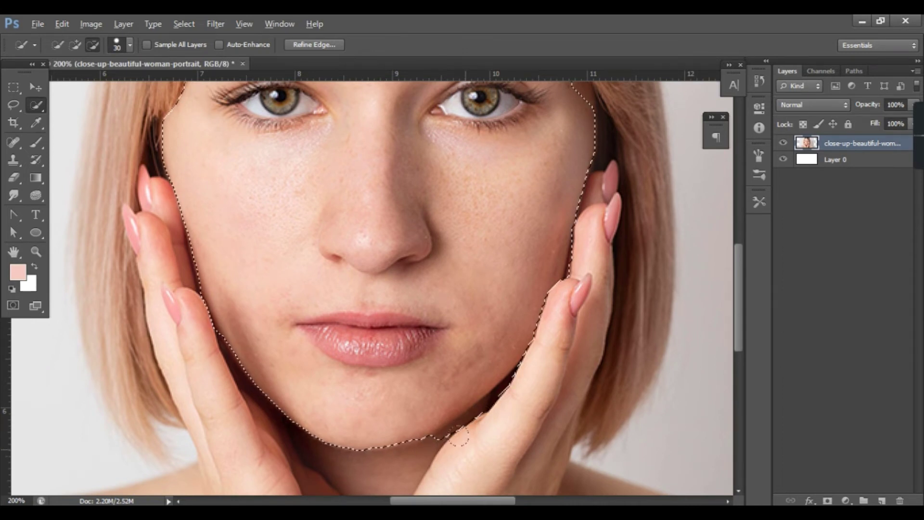
scroll(323, 343, "up", 1)
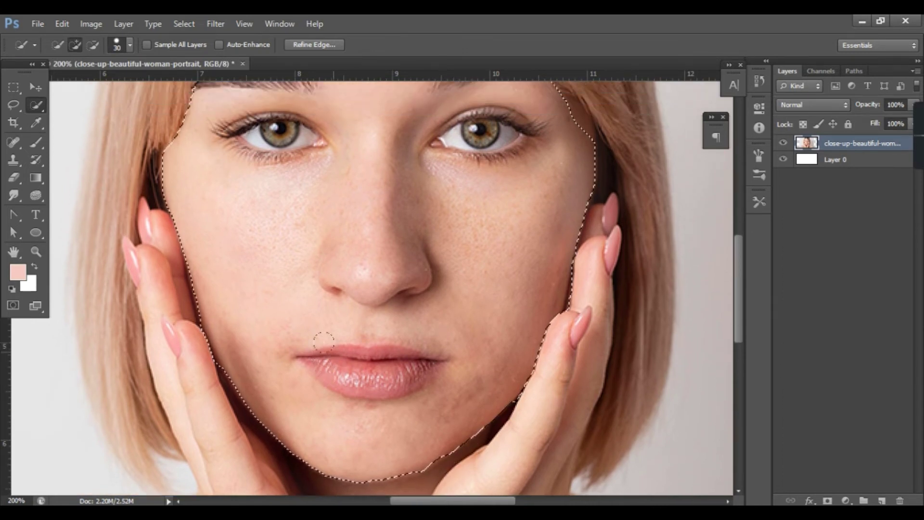
scroll(323, 343, "up", 2)
scroll(323, 343, "up", 1)
scroll(324, 342, "up", 1)
scroll(323, 345, "up", 2)
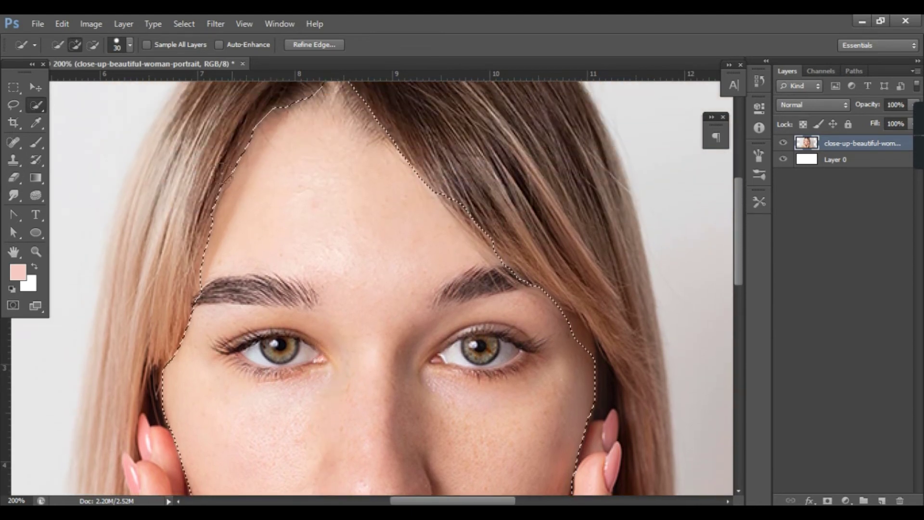
left_click(218, 22)
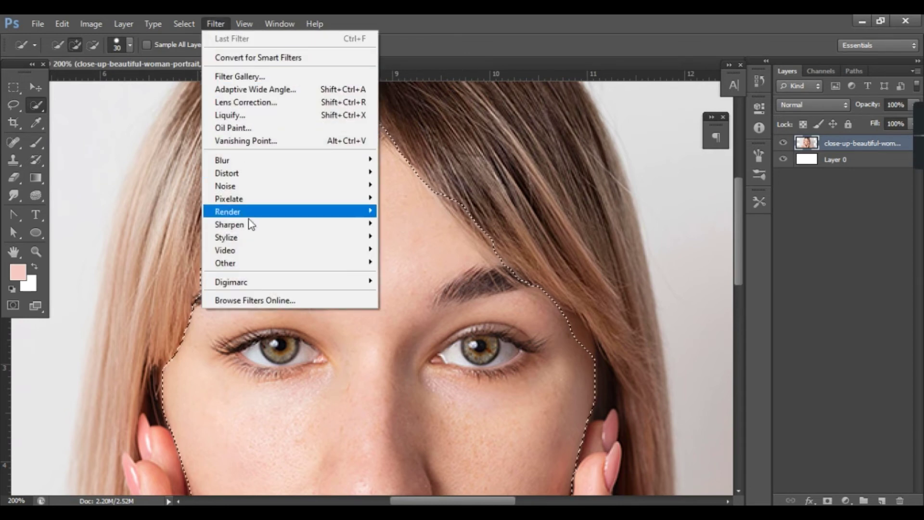
mouse_move(288, 160)
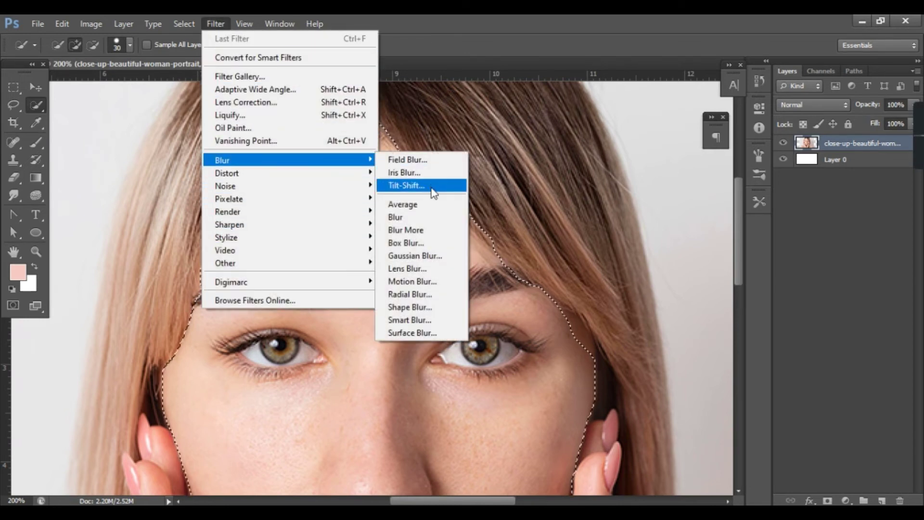
Apply Surface Blur with radius 5 pixels and threshold 5 levels to the selected skin.
left_click(417, 332)
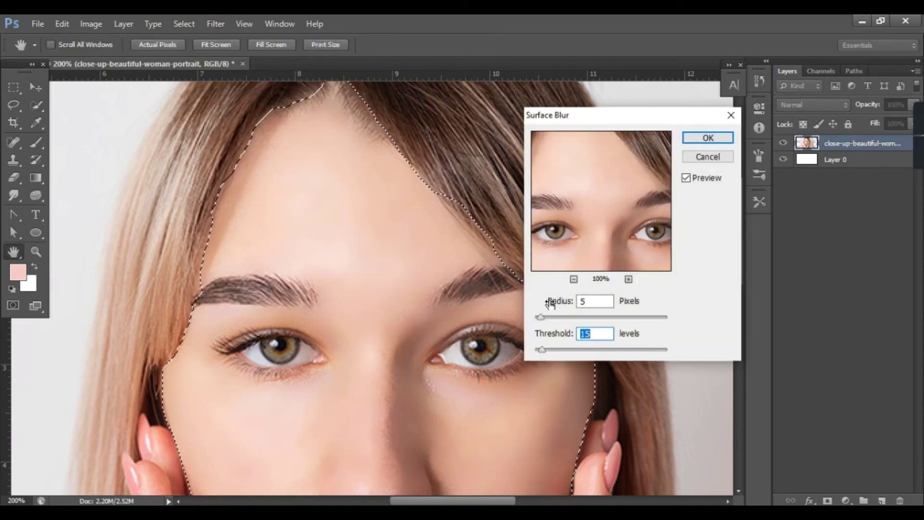
type("10")
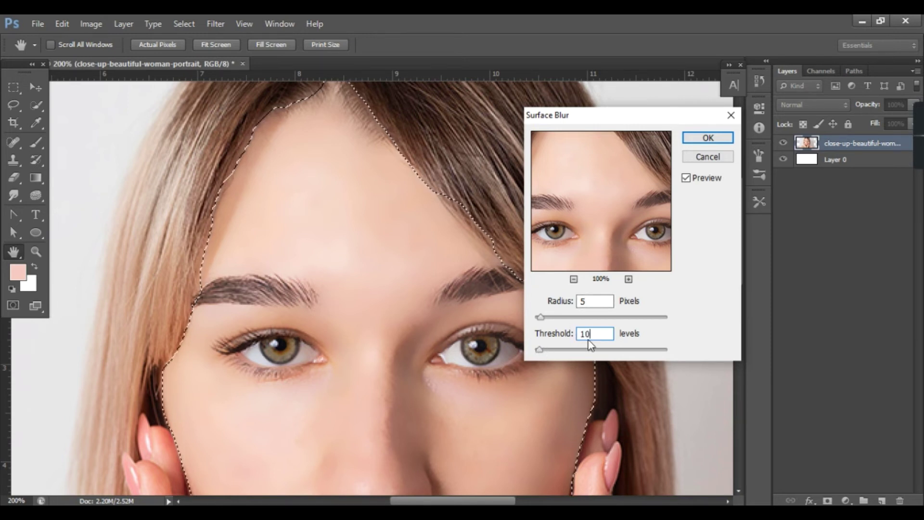
key("Down")
key("Down")
key("Down")
key("Down")
key("Down")
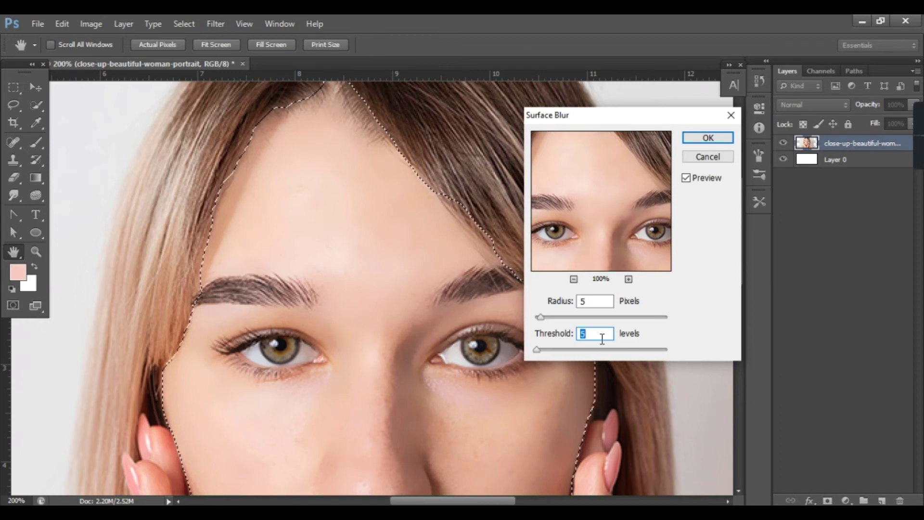
left_click(708, 138)
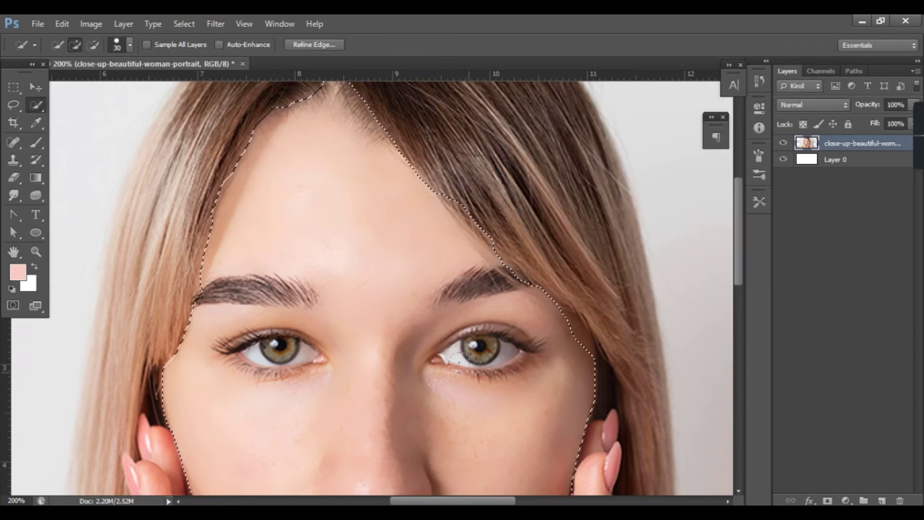
Clear the face selection, select the Move tool at 100% zoom, then reselect the soft brush.
scroll(458, 337, "down", 3)
scroll(458, 336, "down", 3)
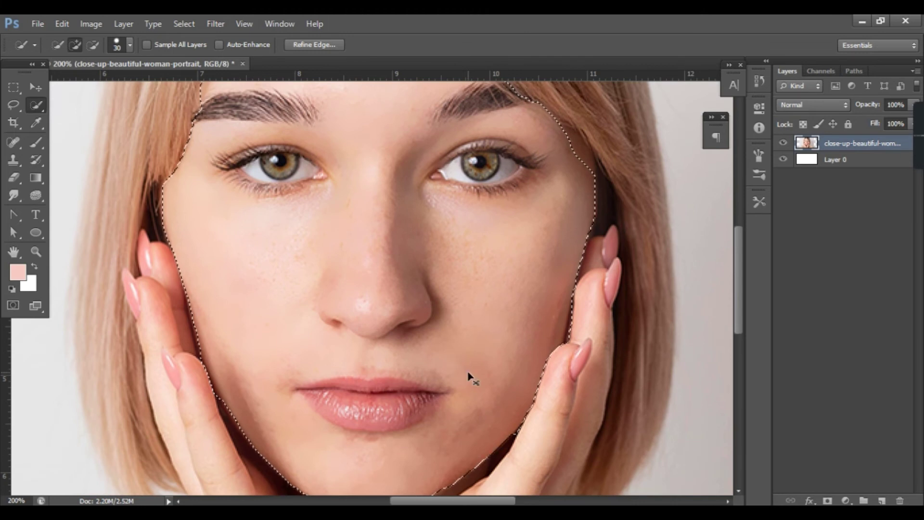
key("ctrl+minus")
key("ctrl+minus")
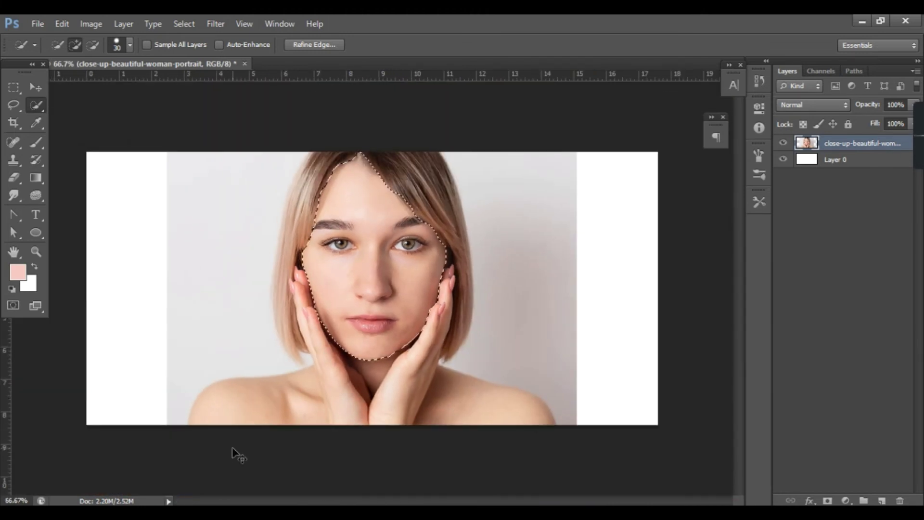
key("ctrl+d")
left_click(35, 89)
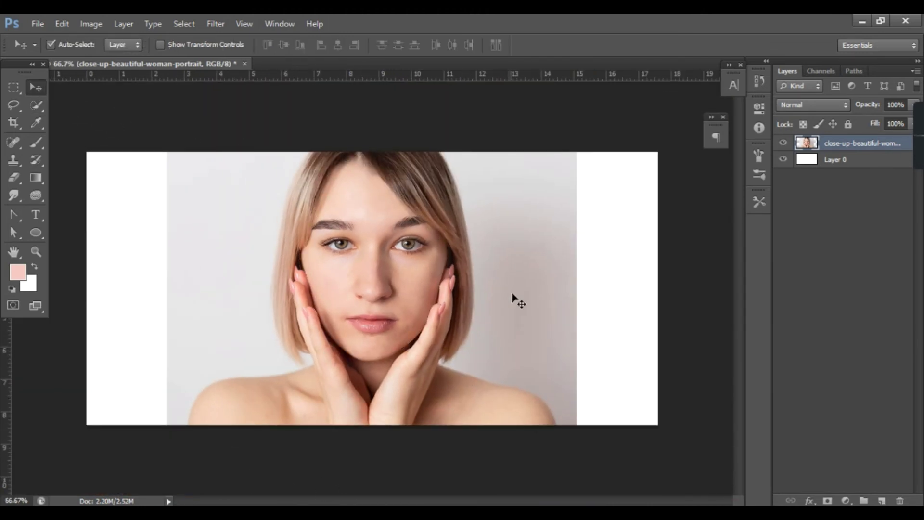
key("ctrl+plus")
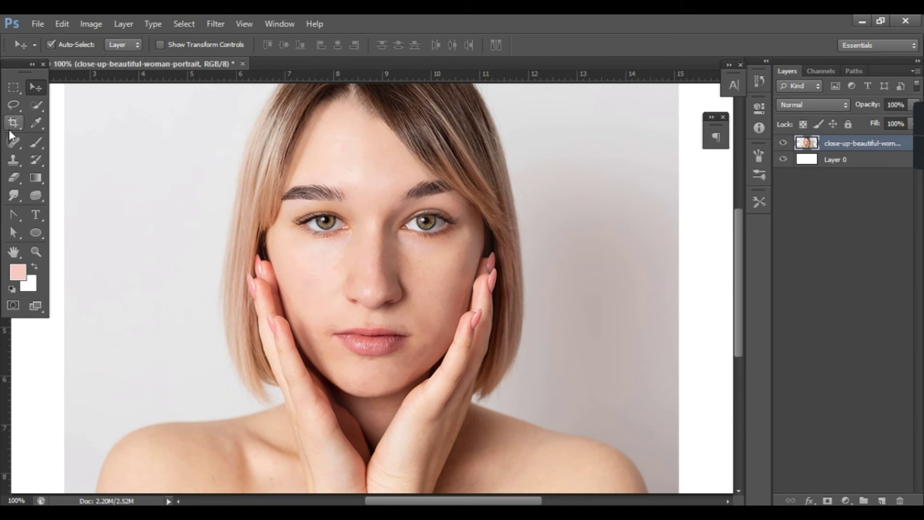
left_click(36, 142)
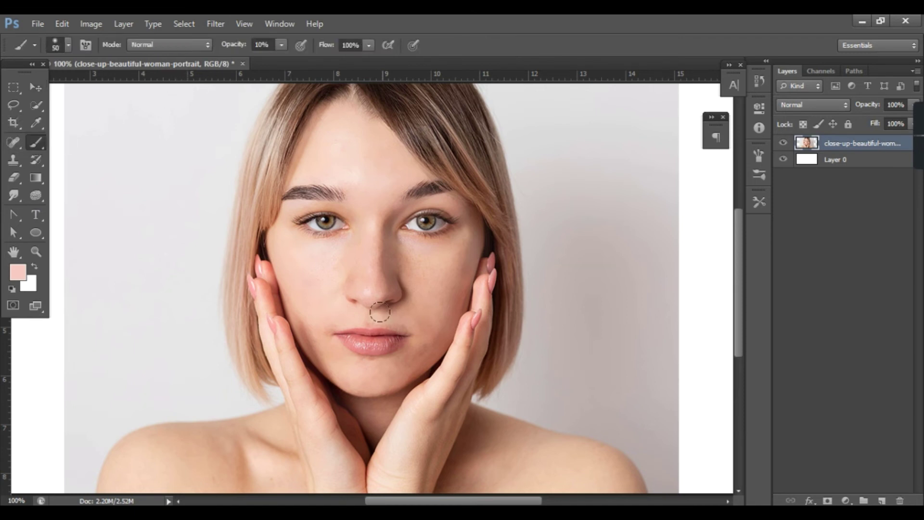
Zoom to 200% and lighten the darker patch on the jaw below the lip corner.
key("ctrl+plus")
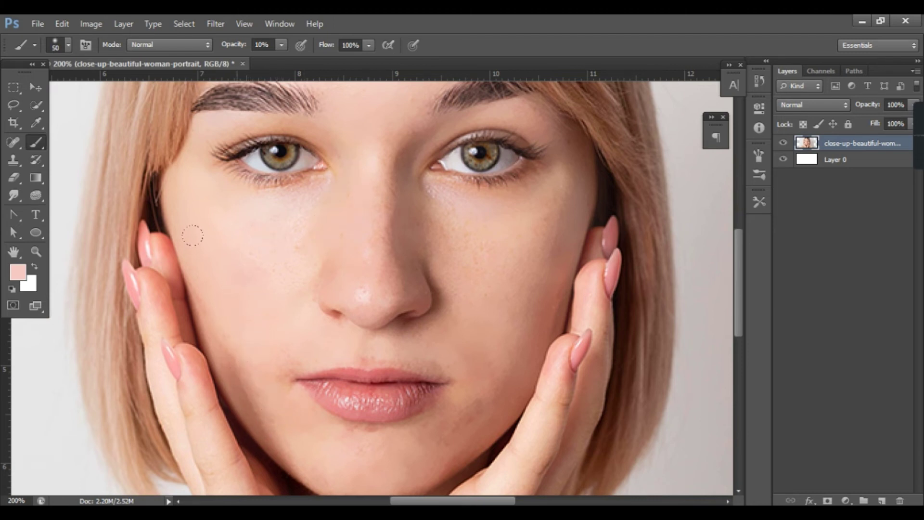
left_click_drag(442, 435, 497, 399)
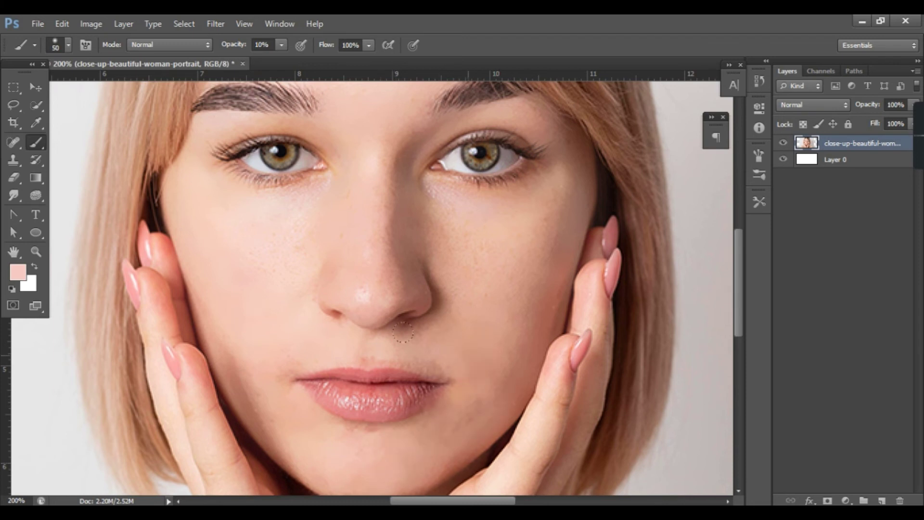
scroll(316, 268, "up", 2)
scroll(297, 317, "up", 3)
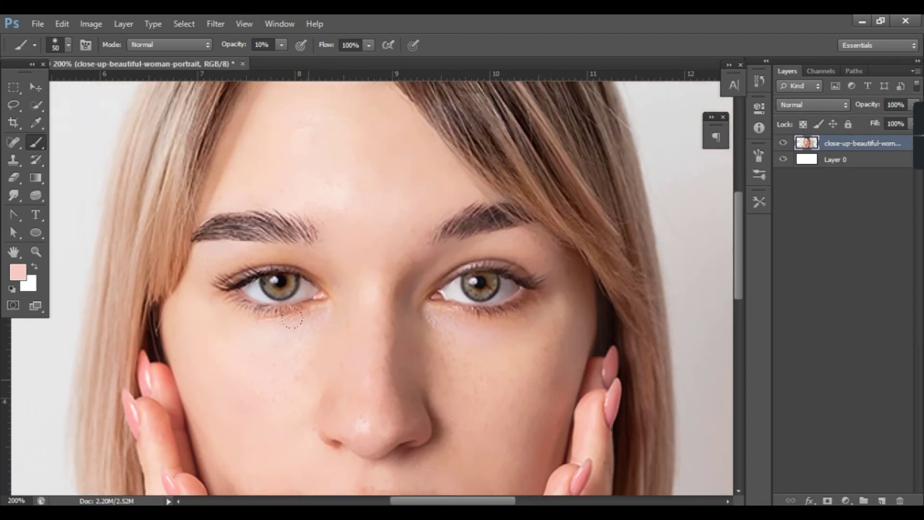
Choose the Content-Aware Spot Healing Brush from the healing tools flyout.
scroll(495, 365, "down", 1)
scroll(515, 278, "down", 2)
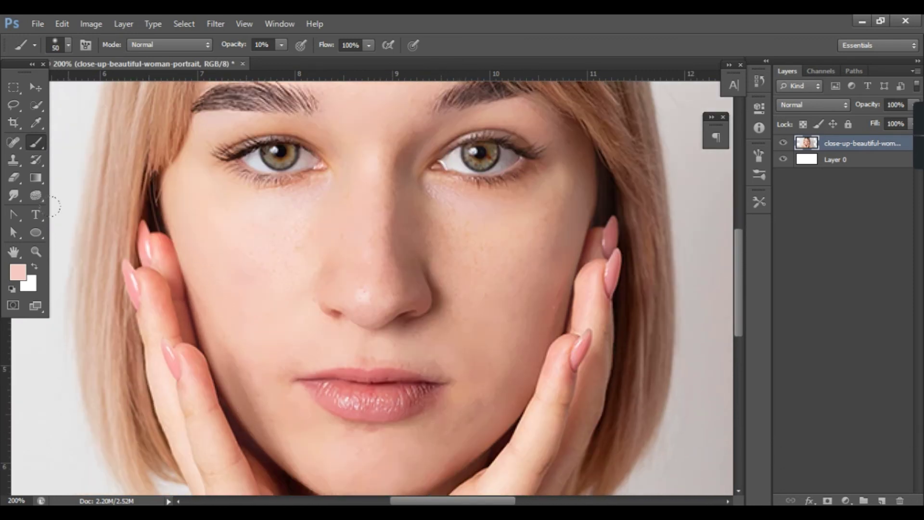
left_click(11, 143)
left_click_drag(9, 142, 47, 145)
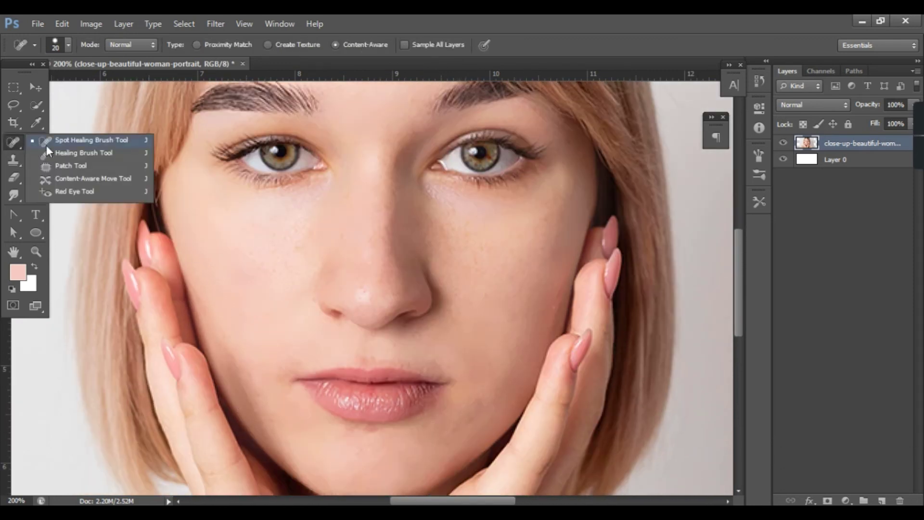
Resize the Spot Healing Brush and heal the chin blemish and left mouth-corner spots.
left_click(71, 140)
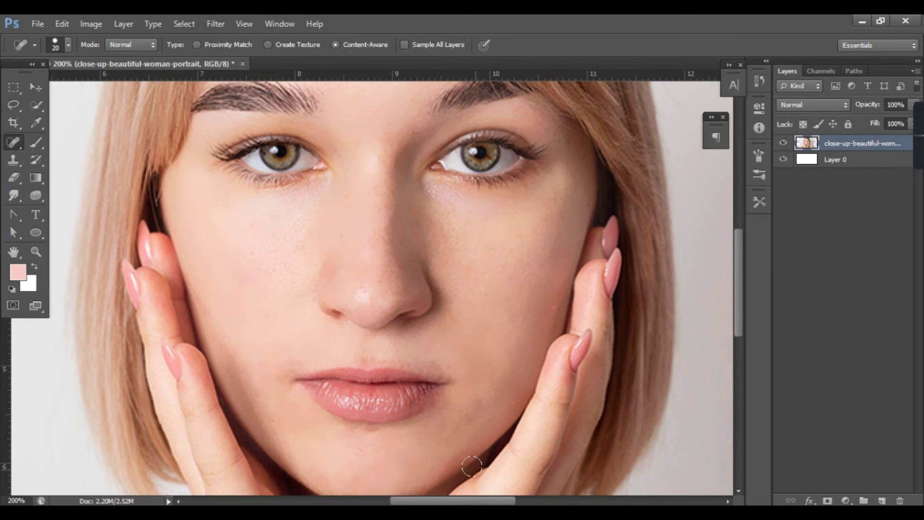
scroll(515, 424, "down", 2)
key("bracketleft")
key("bracketleft")
key("bracketleft")
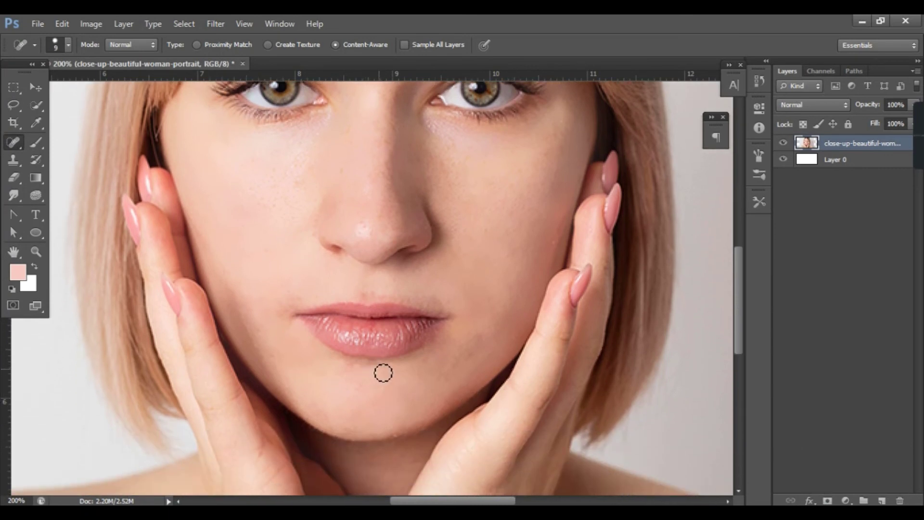
key("bracketright")
key("bracketright")
left_click(357, 417)
left_click(280, 301)
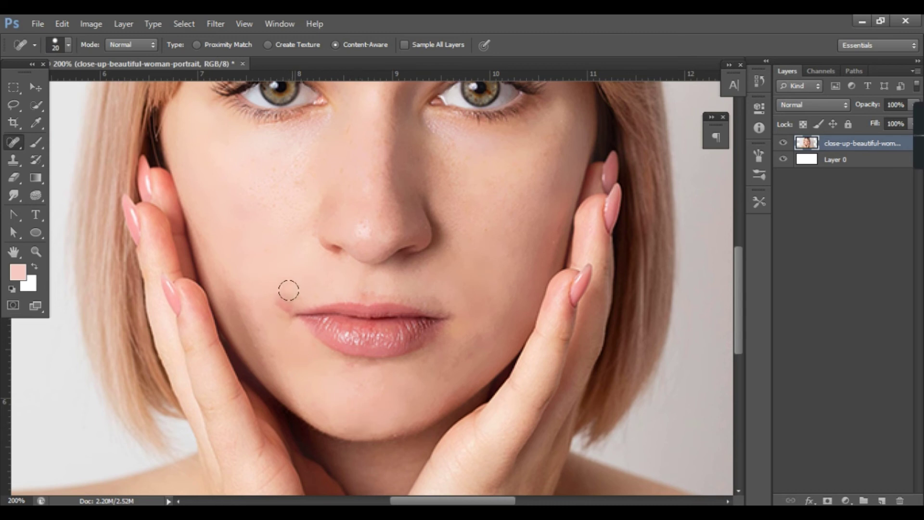
left_click(281, 300)
Shrink the brush to heal a tiny spot near the hand, then zoom out to the whole portrait.
key("bracketleft")
key("bracketleft")
left_click(464, 458)
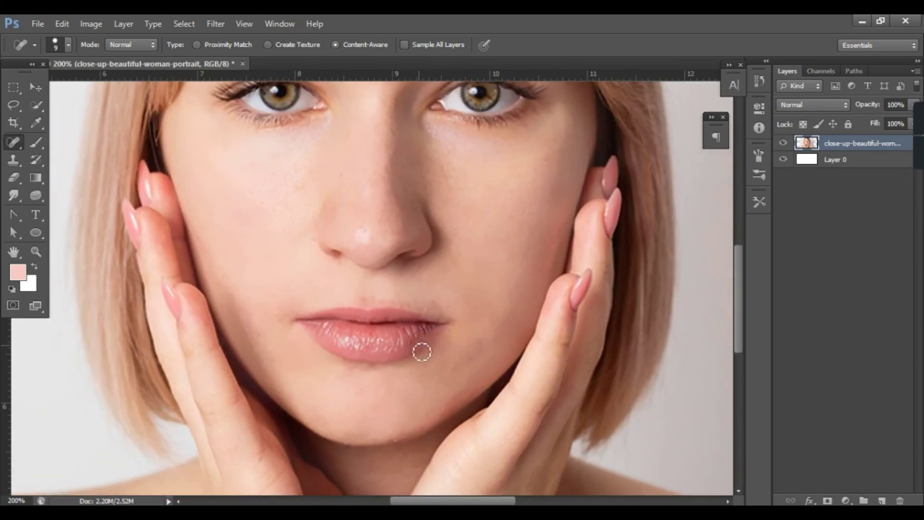
scroll(418, 365, "up", 1)
scroll(419, 365, "up", 2)
scroll(418, 366, "up", 2)
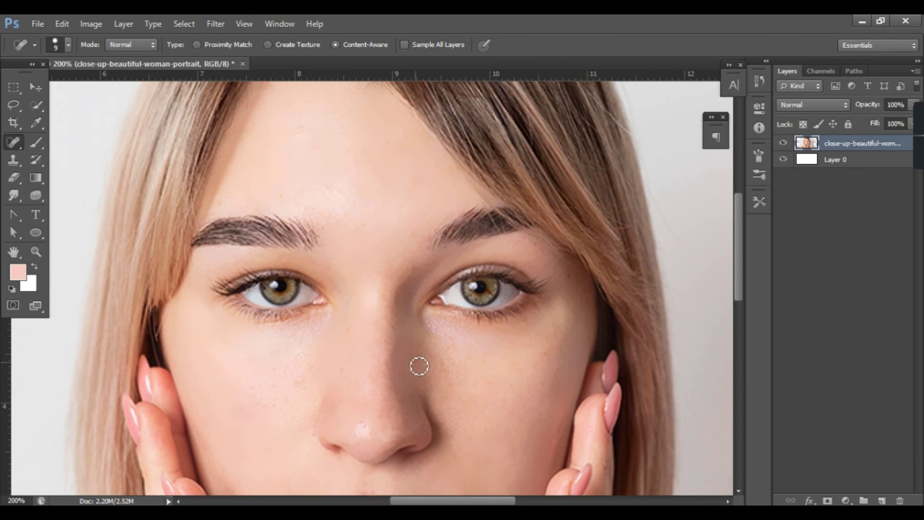
key("ctrl+minus")
scroll(421, 368, "down", 1)
scroll(421, 368, "down", 2)
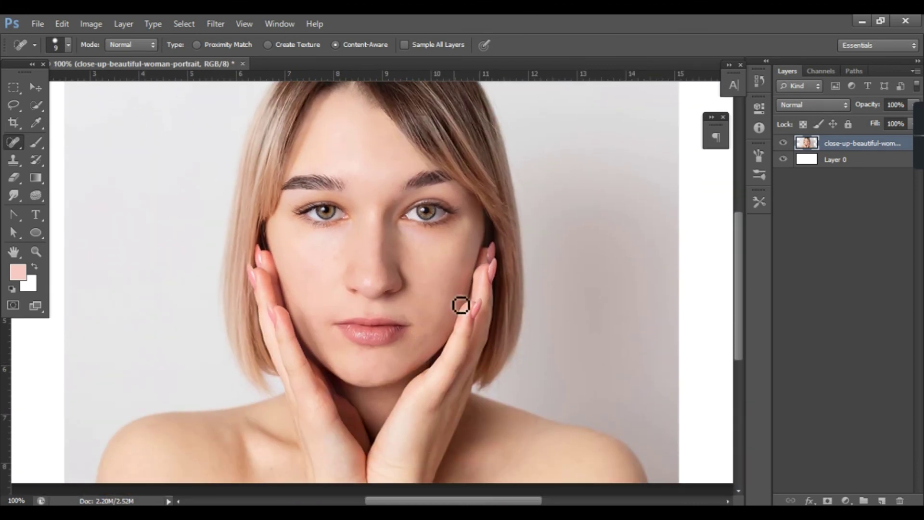
mouse_move(917, 145)
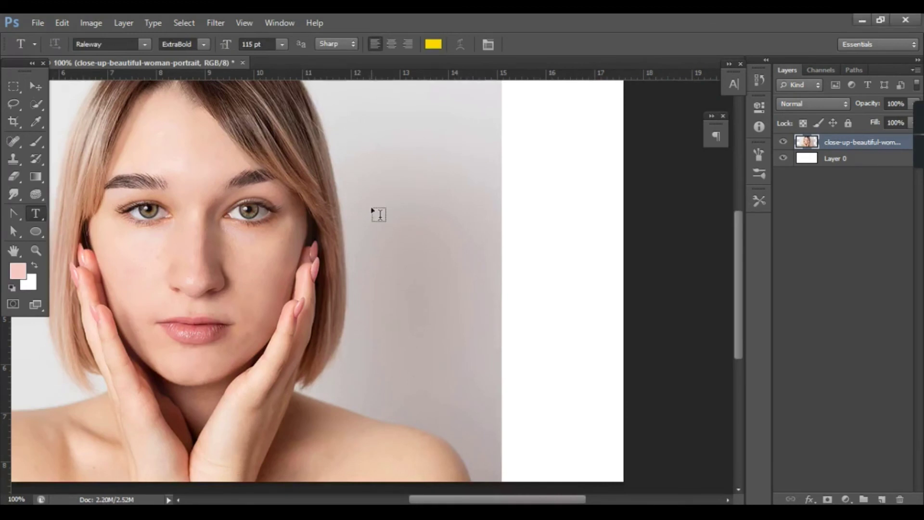
Draw a text box right of her face and paste in the subscribe message.
mouse_move(371, 207)
left_mouse_down()
mouse_move(381, 229)
mouse_move(596, 350)
left_mouse_up()
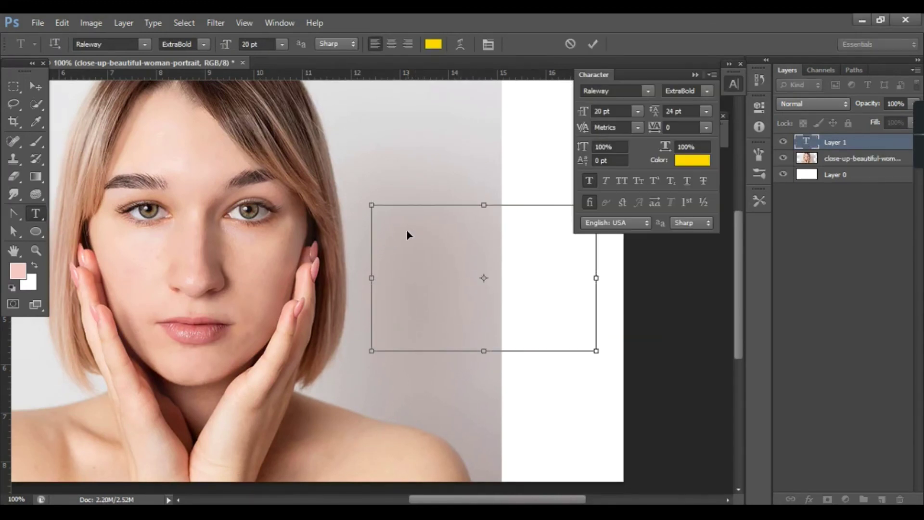
key("ctrl+v")
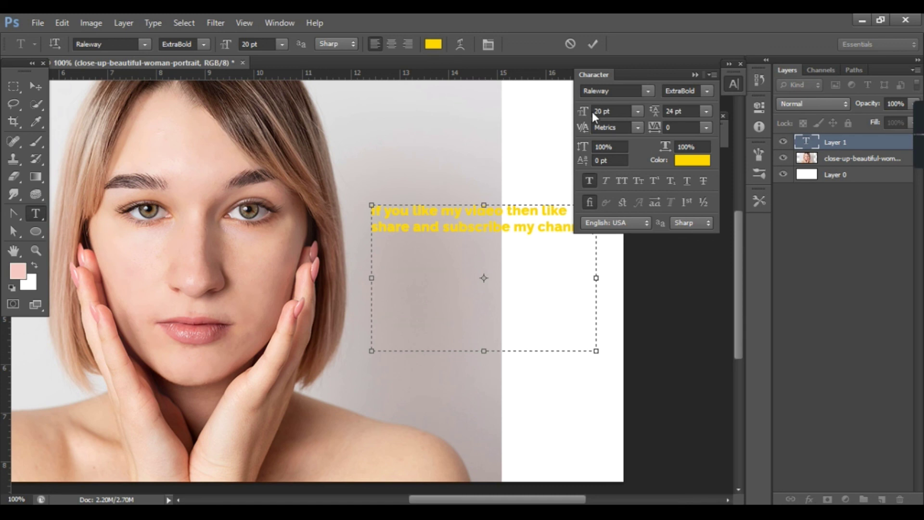
left_click_drag(585, 116, 586, 115)
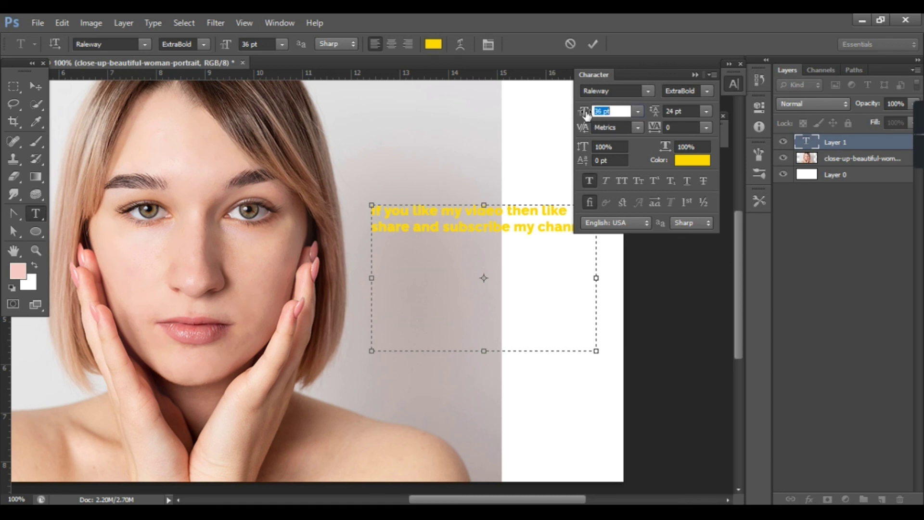
left_click(695, 74)
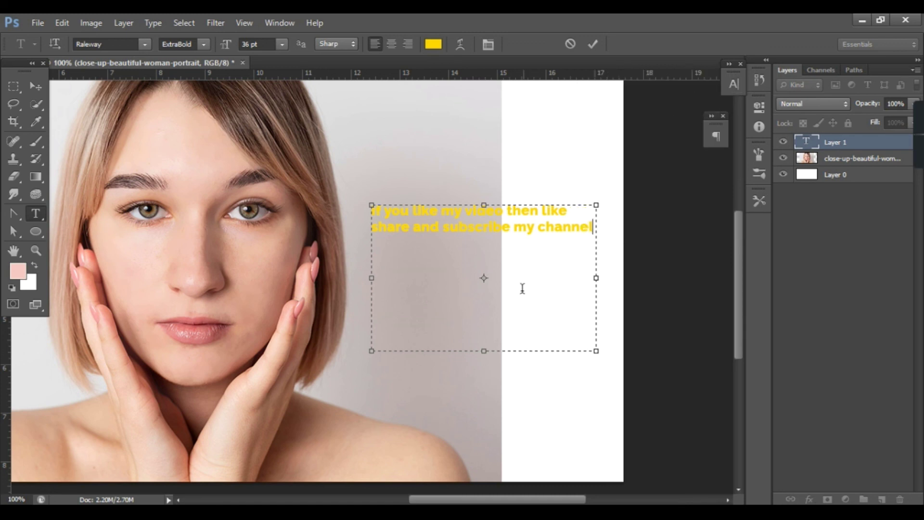
key("ctrl+Return")
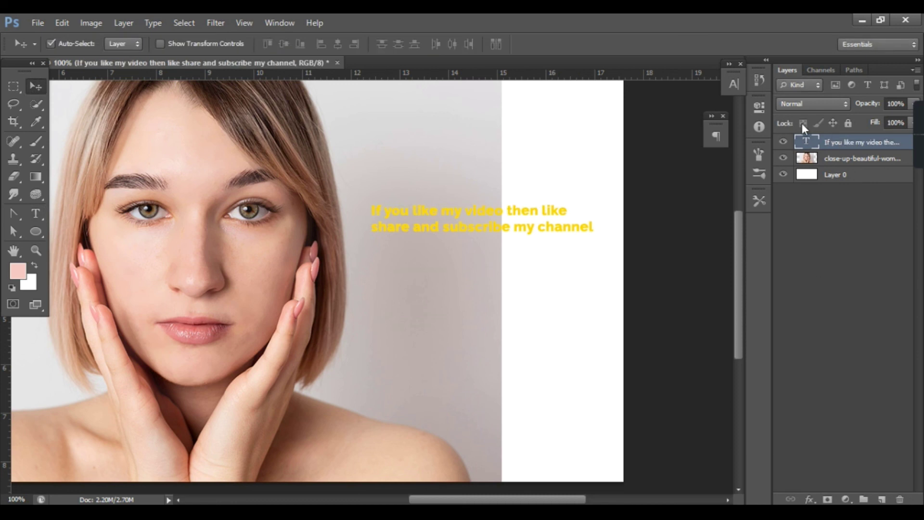
Resize the caption to 25 pt so it wraps onto three lines, and move it lower.
left_click(728, 83)
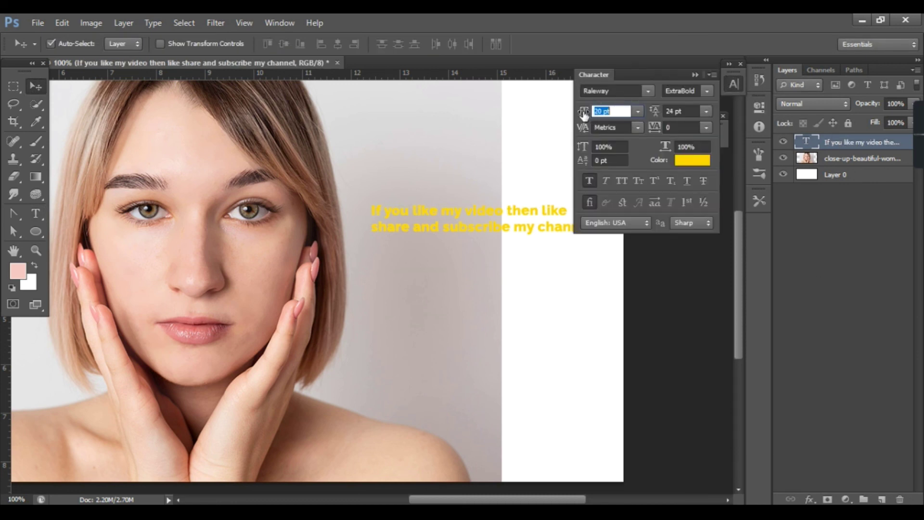
left_click_drag(583, 114, 585, 117)
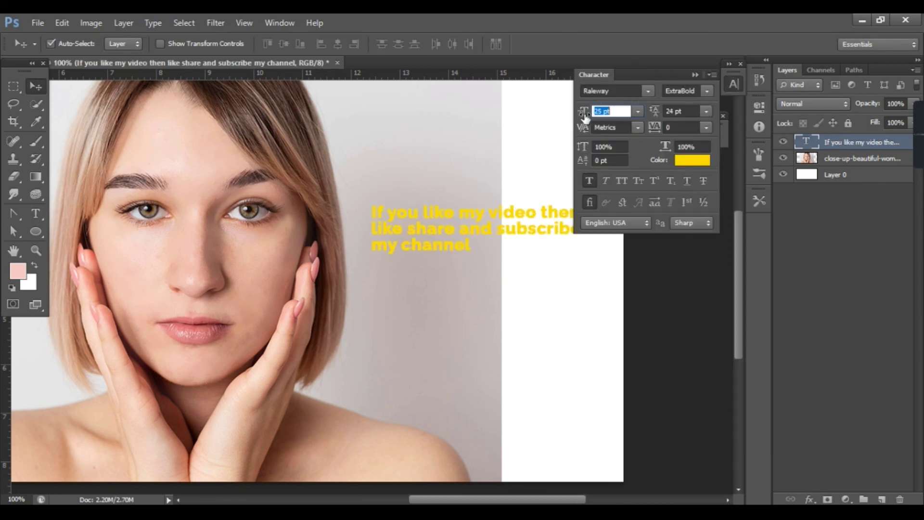
left_click(696, 76)
left_click_drag(478, 250, 476, 287)
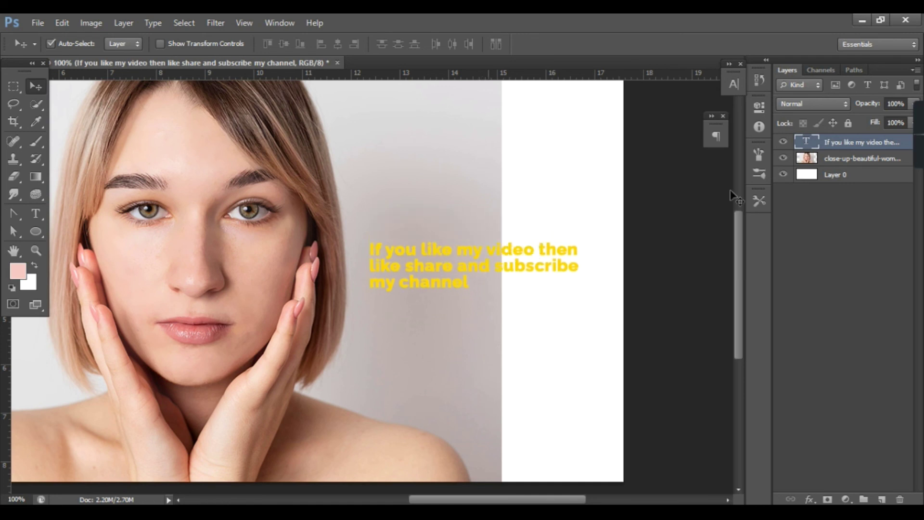
double_click(806, 142)
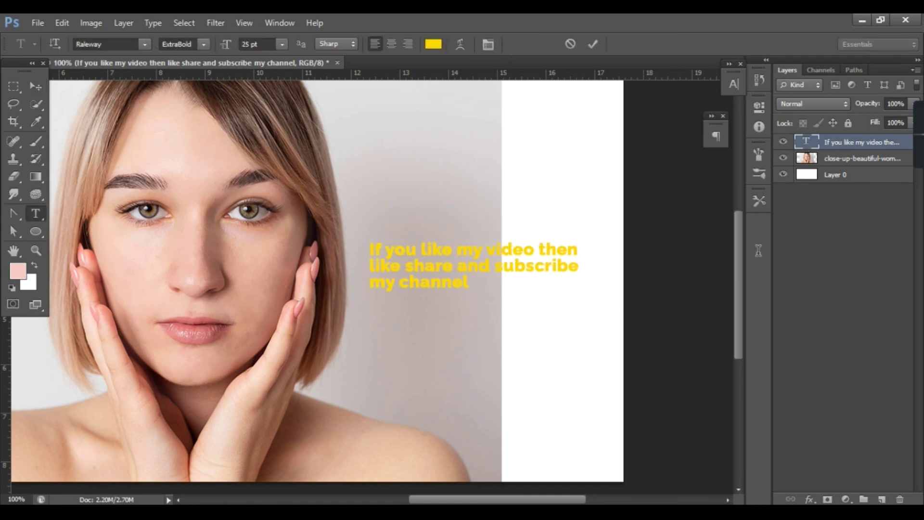
Change the caption's text colour to black and commit the edit.
left_click(734, 82)
left_click(692, 160)
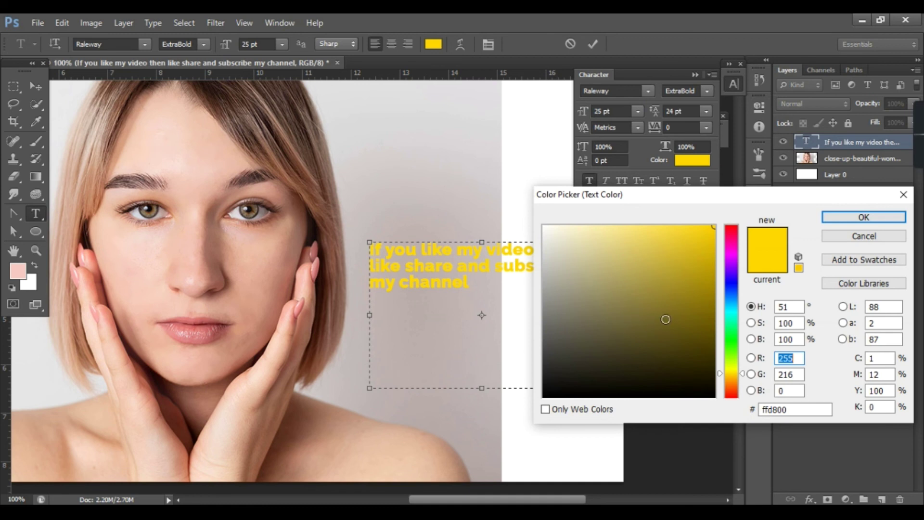
left_click(587, 339)
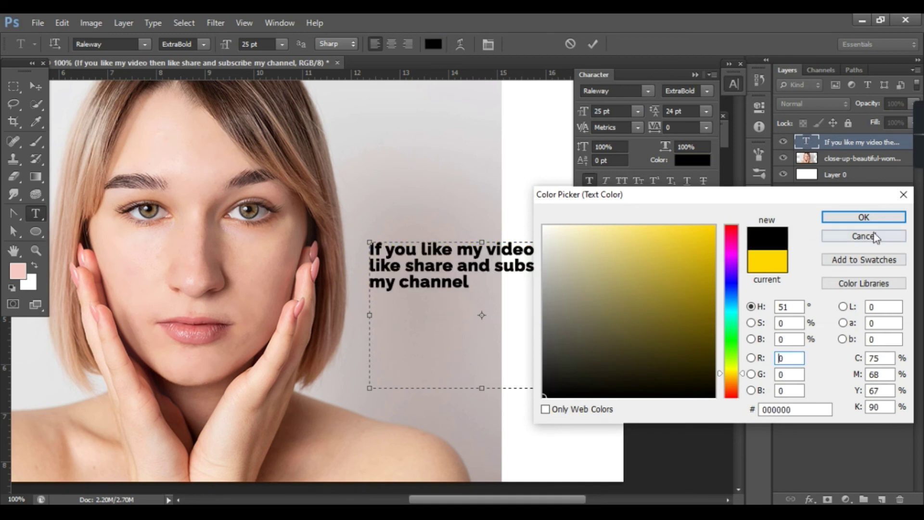
left_click(863, 217)
left_click(36, 86)
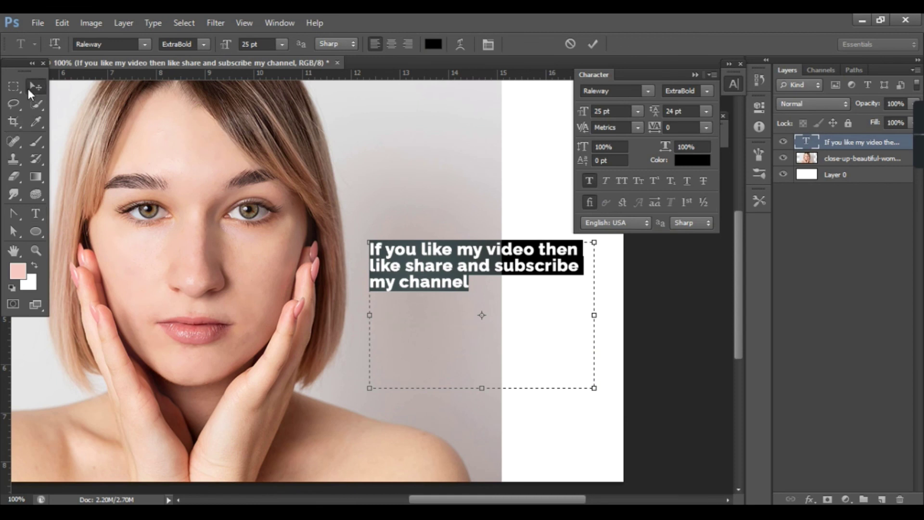
left_click(693, 74)
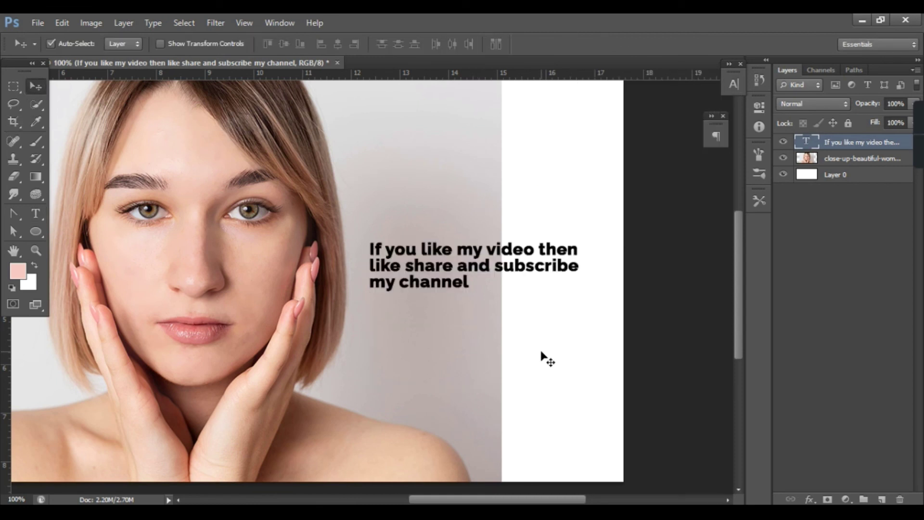
Add a 'Thanks' text line below the caption.
left_click(35, 212)
left_click(424, 355)
type("hanks")
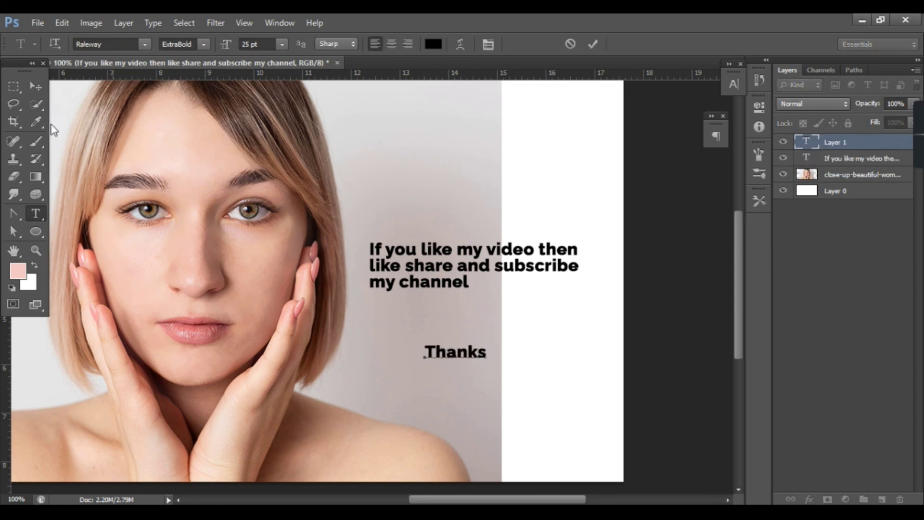
left_click(35, 85)
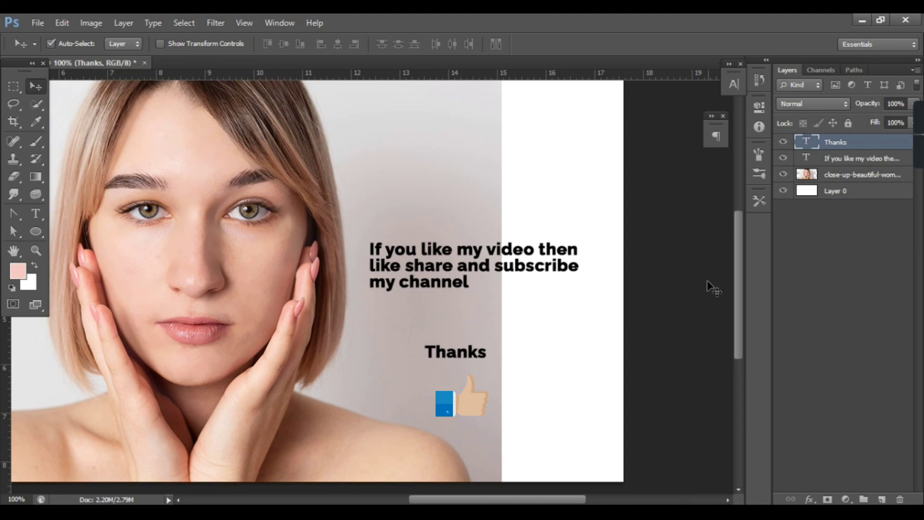